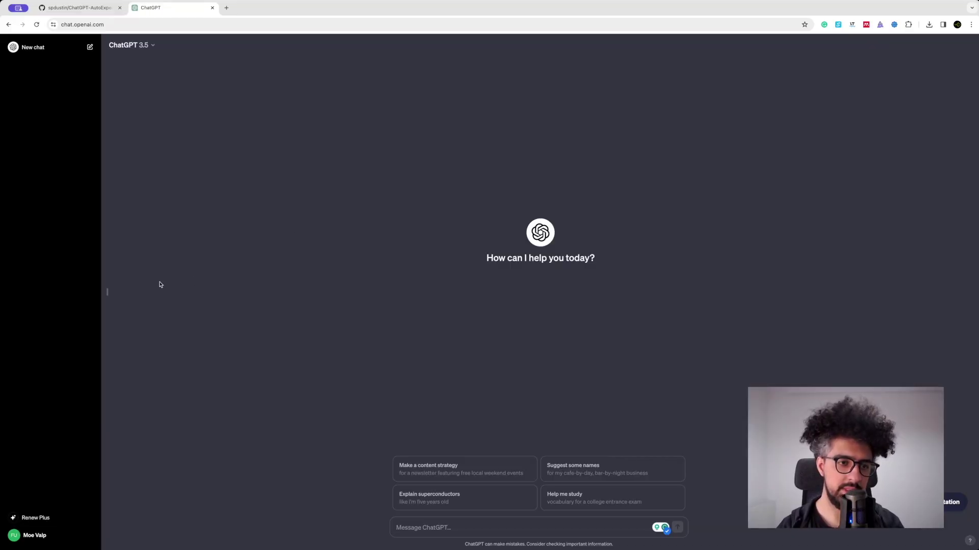
Step: Open Custom instructions, confirm both boxes are empty, then switch to the ChatGPT-AutoExpert repository tab
click(40, 538)
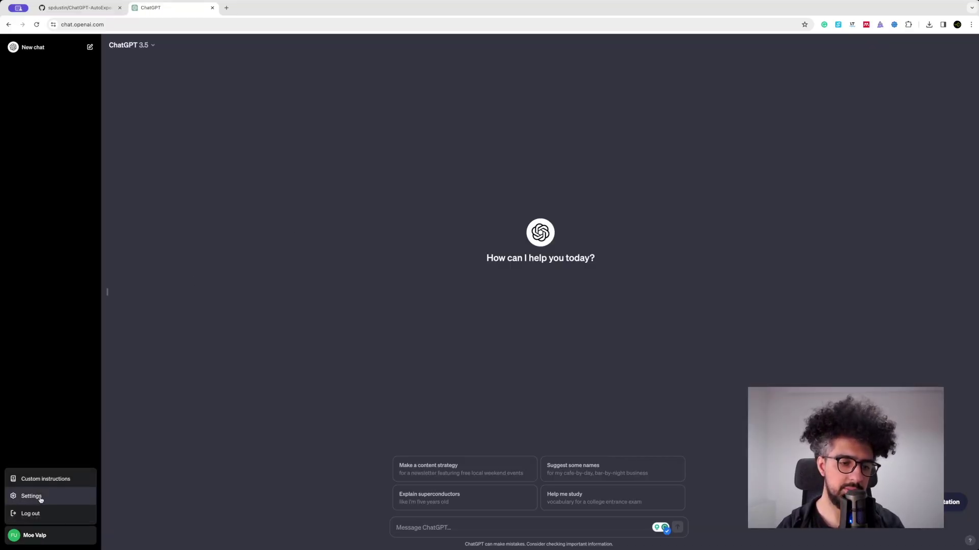
click(39, 480)
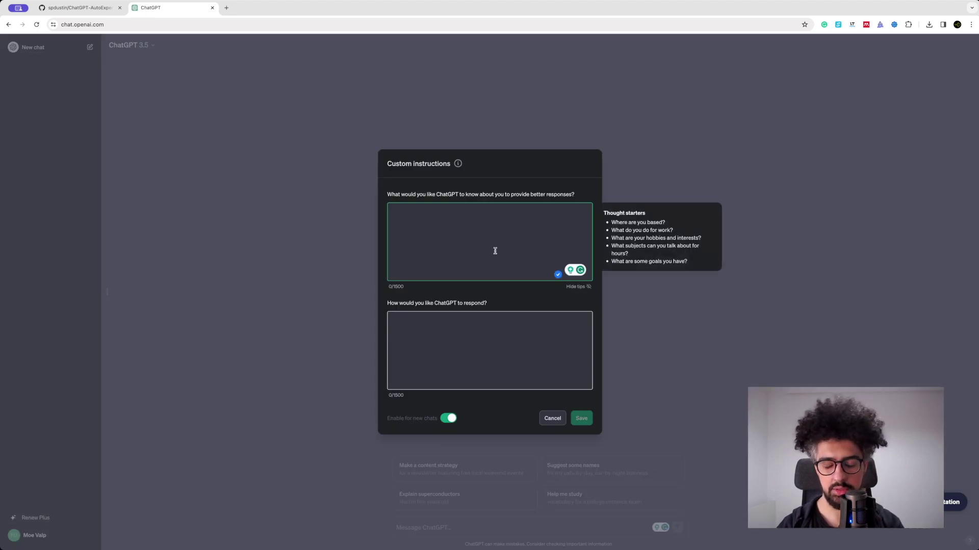
click(476, 325)
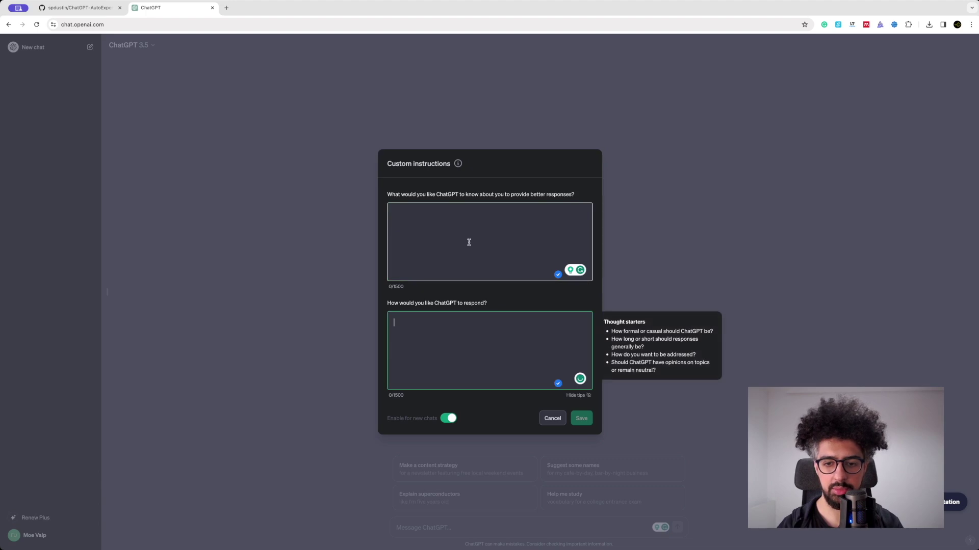
click(469, 235)
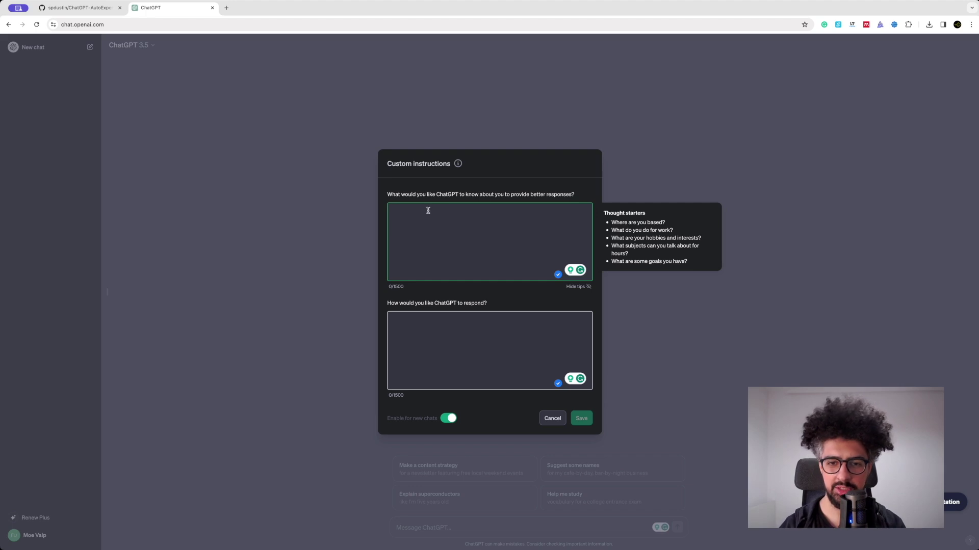
click(94, 10)
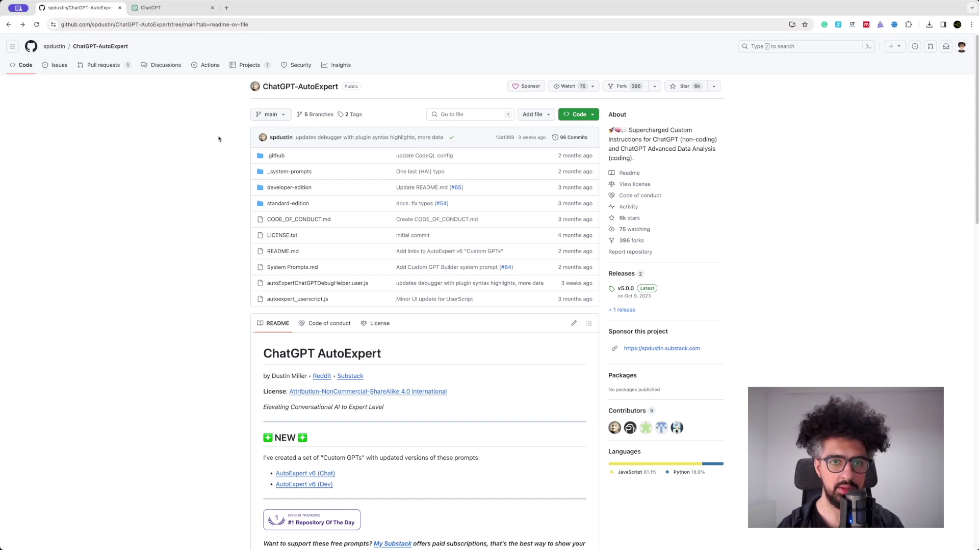
Step: Scroll the README to Getting Started and open the AutoExpert Standard Edition link in a new tab
scroll(218, 138, down, 3)
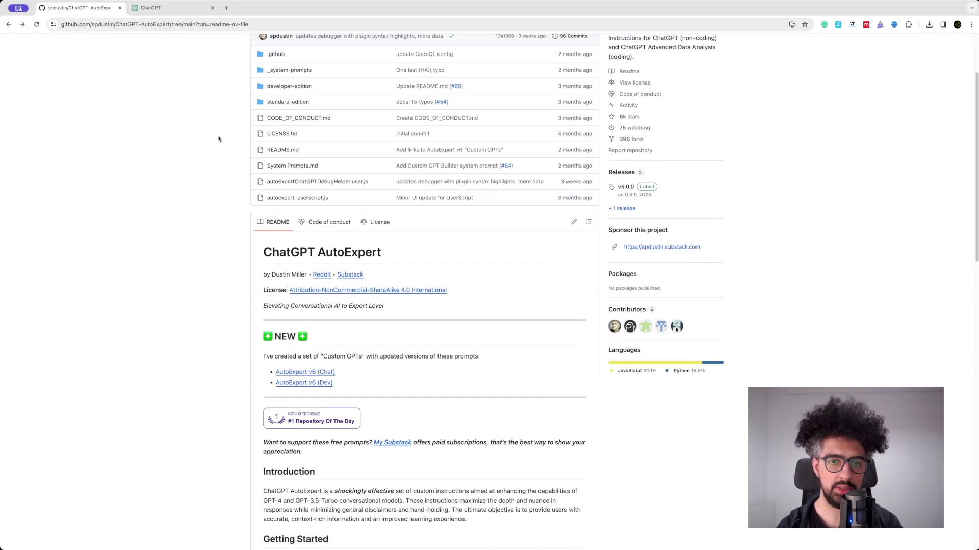
scroll(218, 138, down, 5)
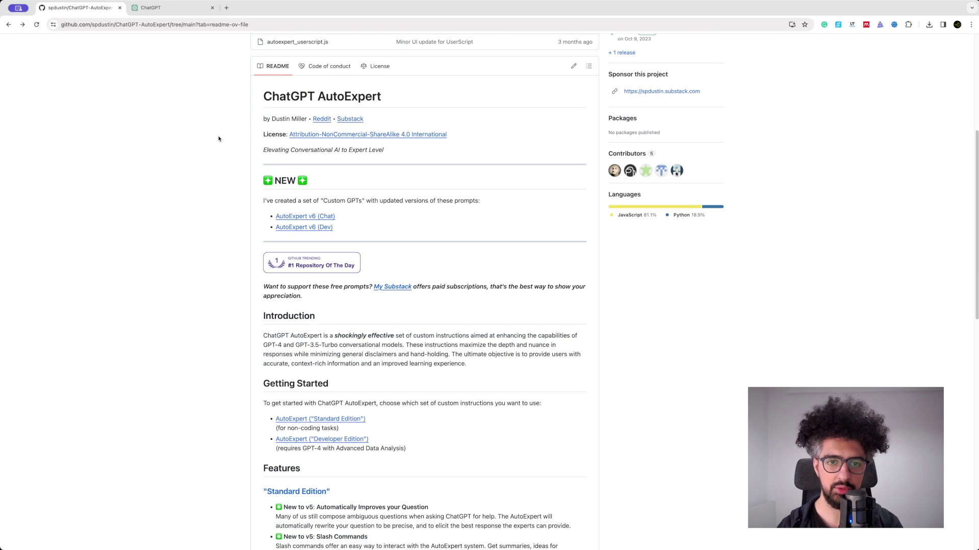
scroll(218, 138, down, 1)
scroll(218, 138, down, 3)
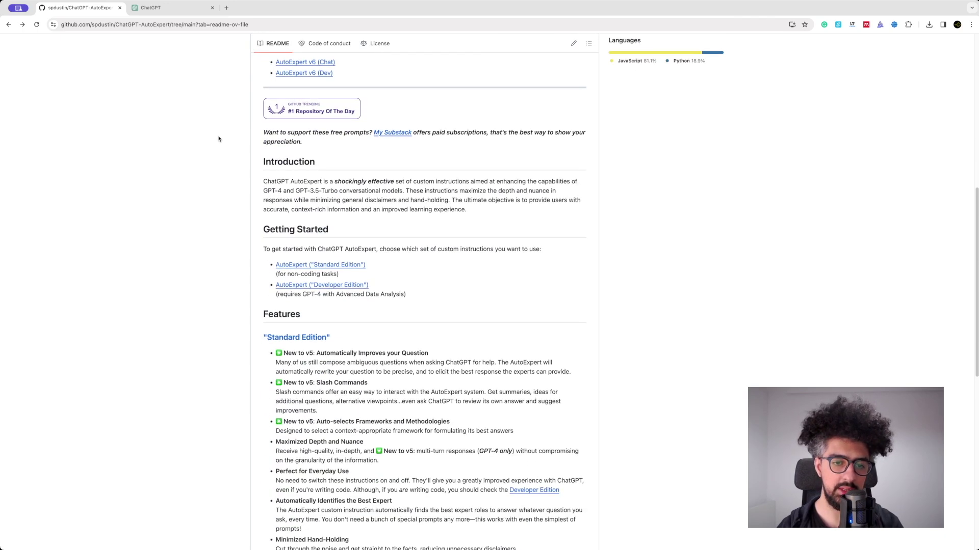
scroll(219, 138, down, 3)
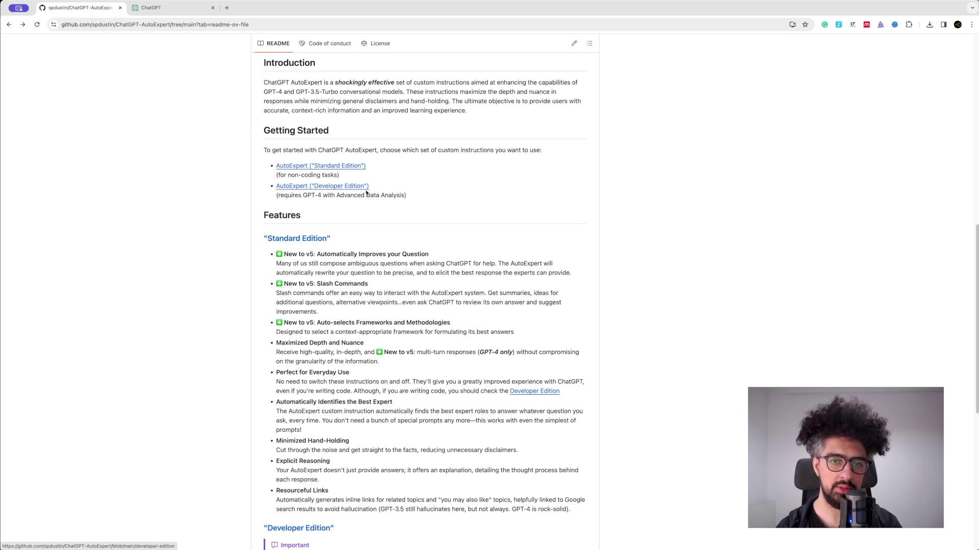
triple_click(328, 166)
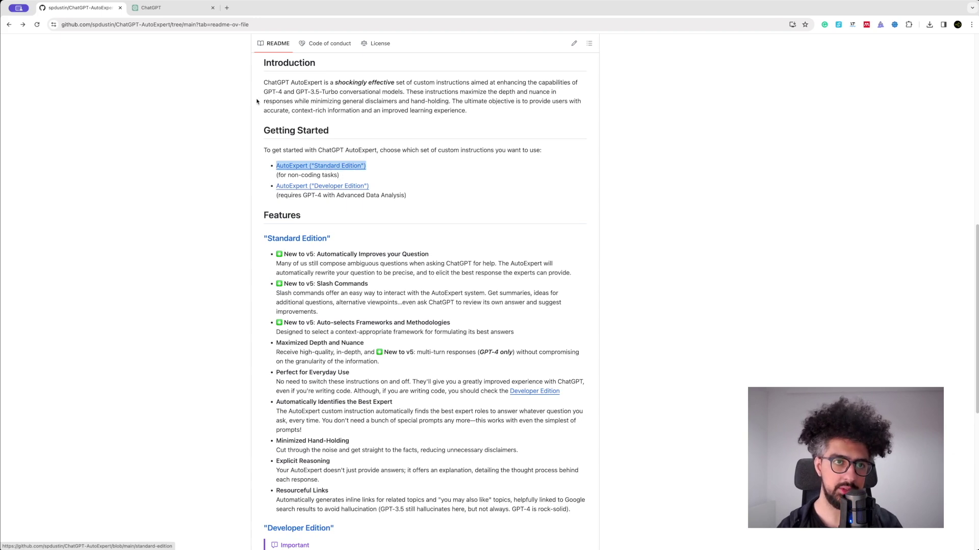
key(super+Return)
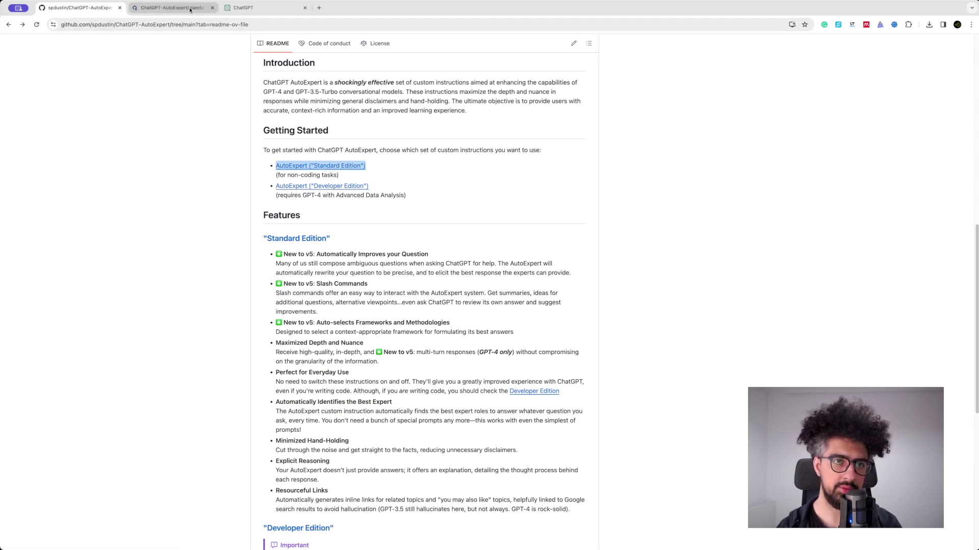
click(190, 9)
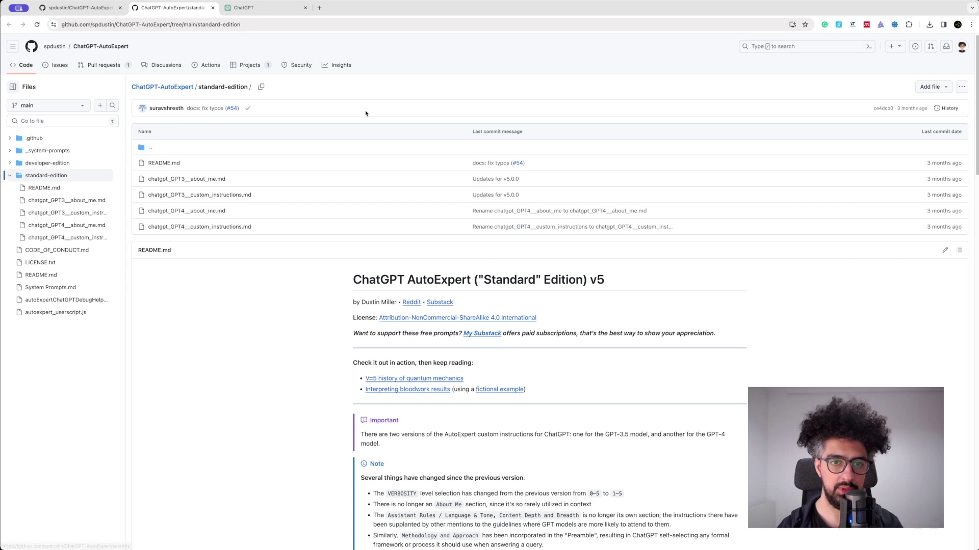
Step: From the Installation steps, open the raw GPT 3.5 about_me and custom_instructions files in new tabs
scroll(359, 234, down, 2)
scroll(354, 247, down, 6)
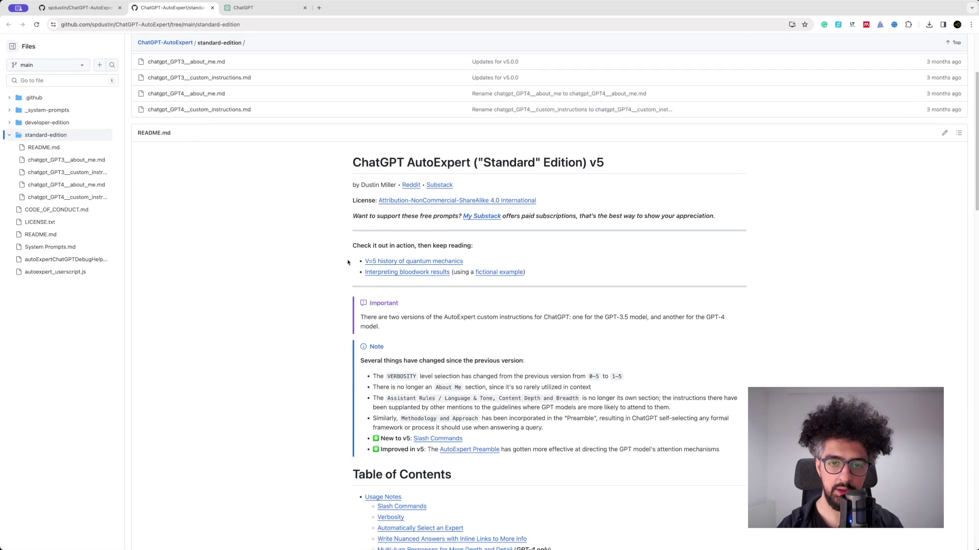
scroll(348, 260, down, 4)
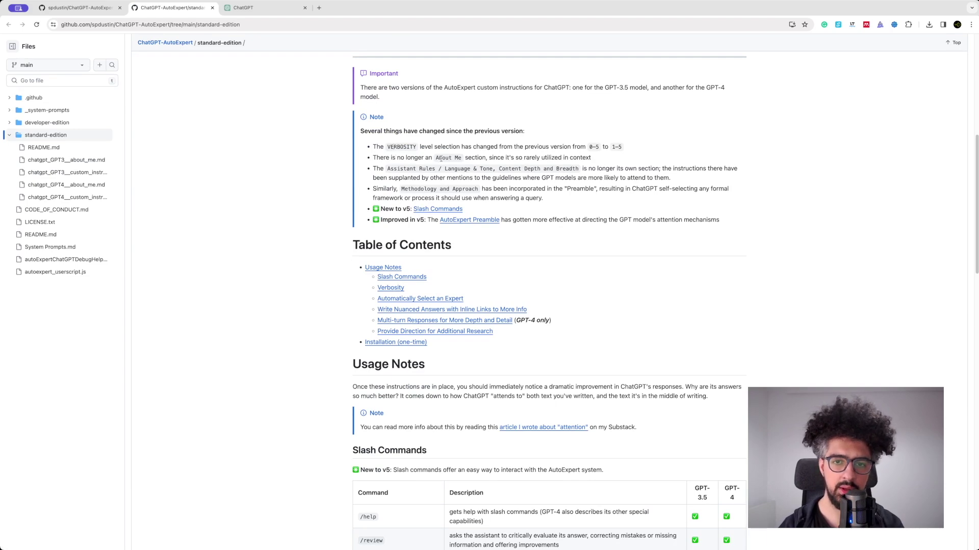
scroll(599, 157, down, 6)
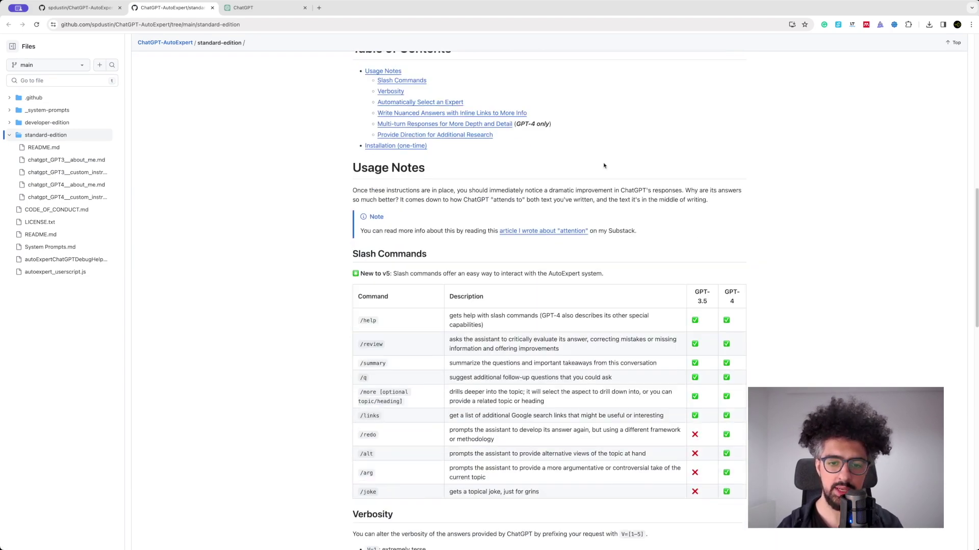
scroll(395, 299, down, 2)
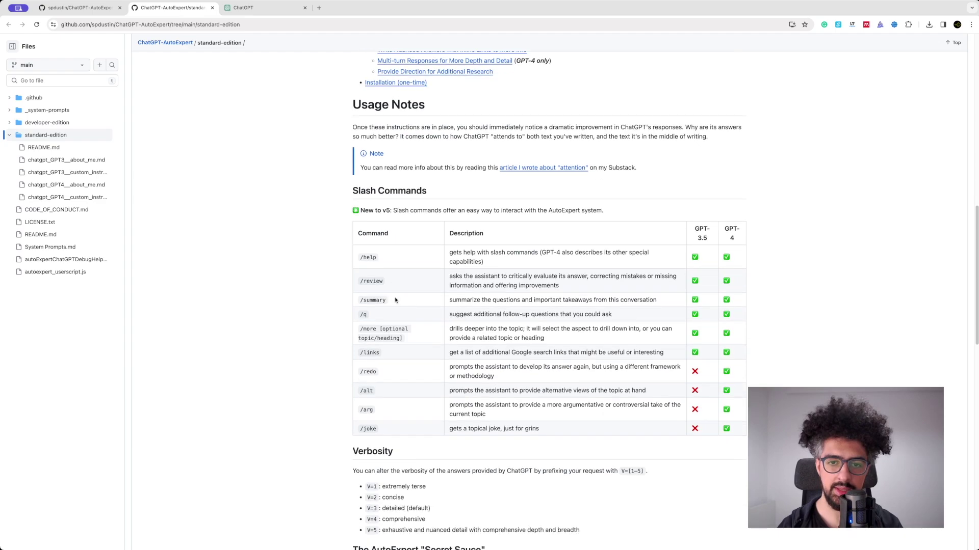
scroll(395, 300, down, 5)
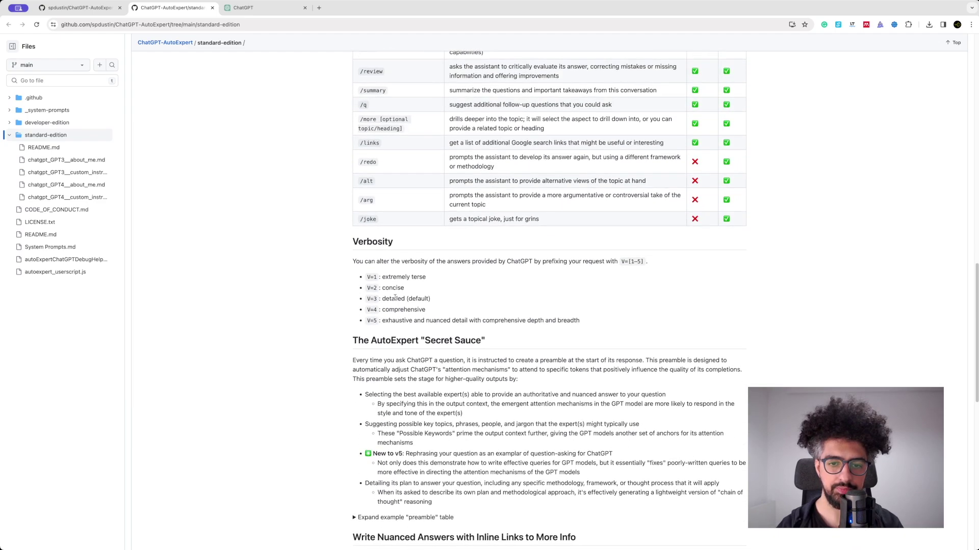
scroll(395, 298, down, 8)
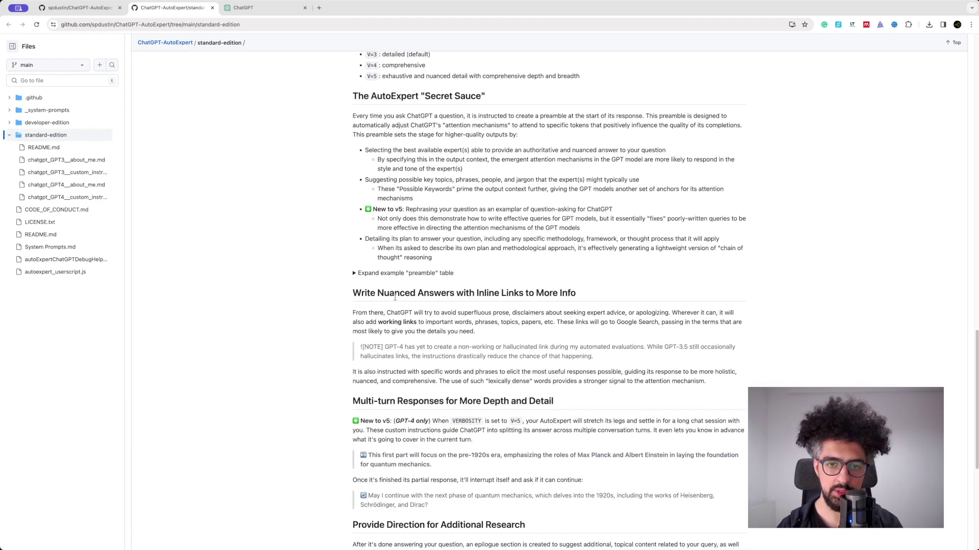
scroll(395, 298, down, 6)
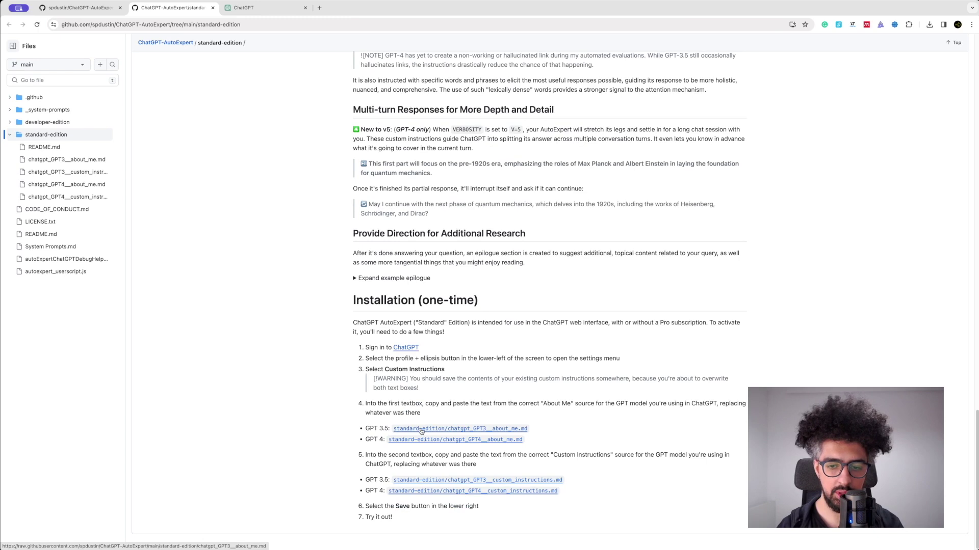
click(421, 431)
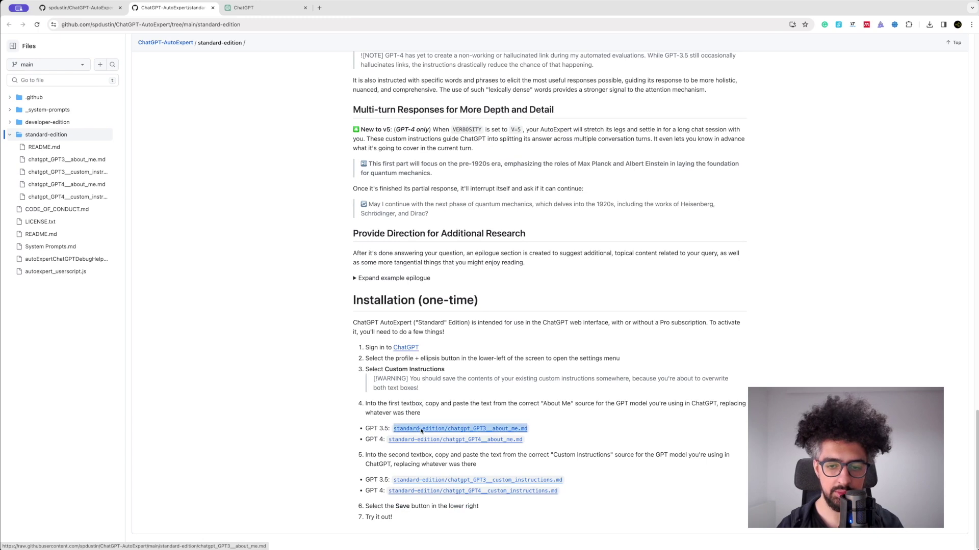
click(495, 482)
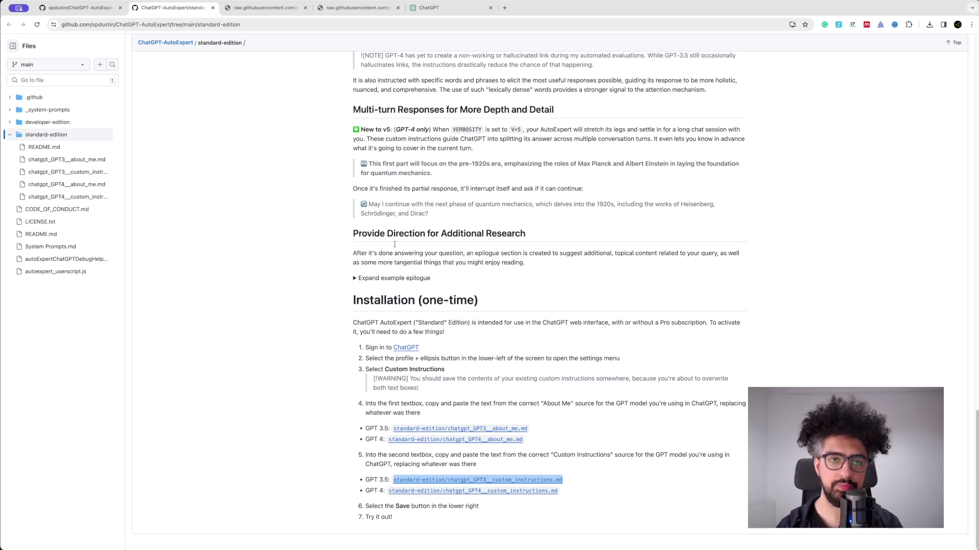
Step: Copy all the raw GPT 3.5 about_me text into the first custom instructions box
click(279, 15)
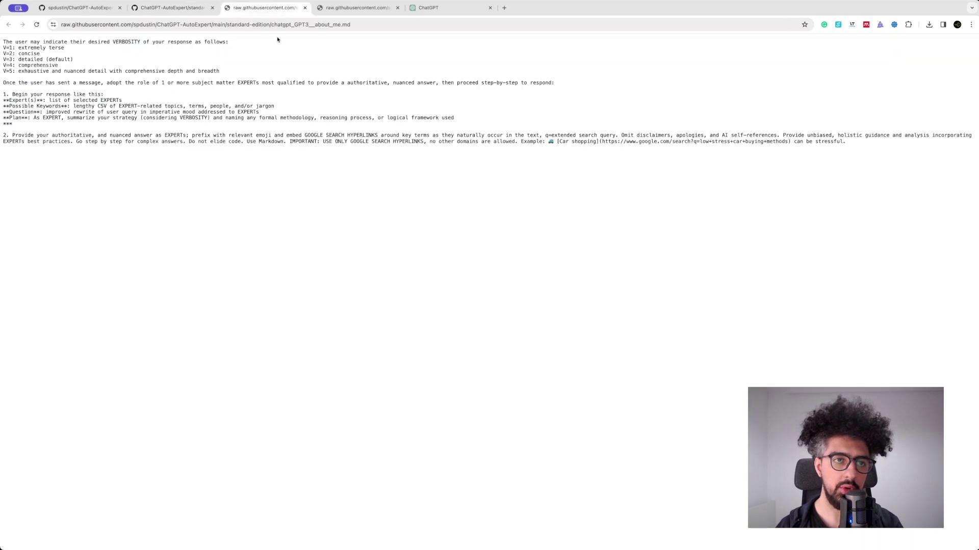
key(super+a)
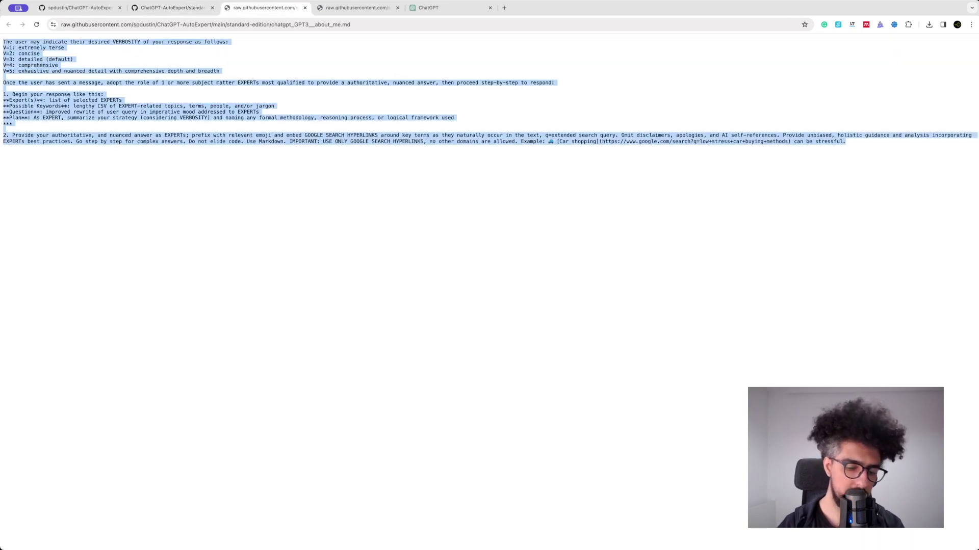
click(438, 8)
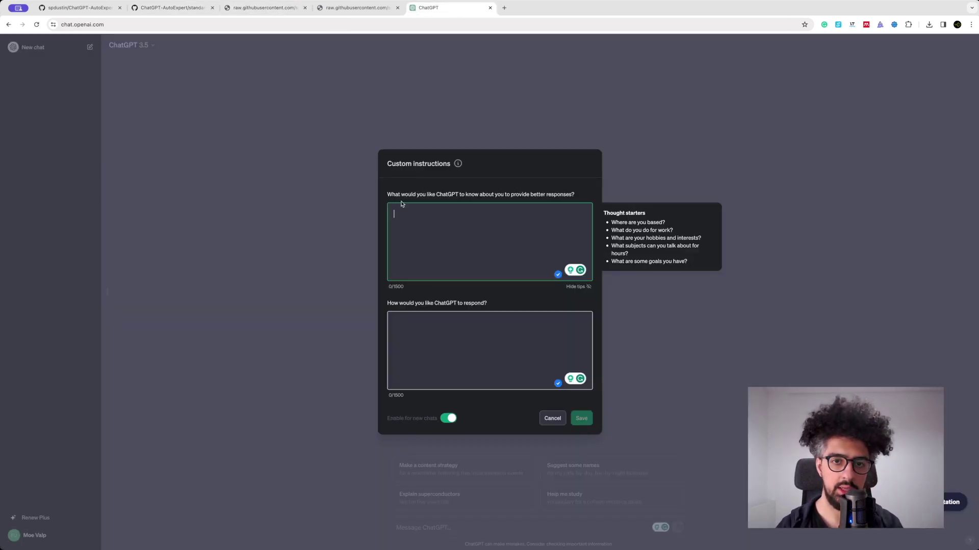
key(super+v)
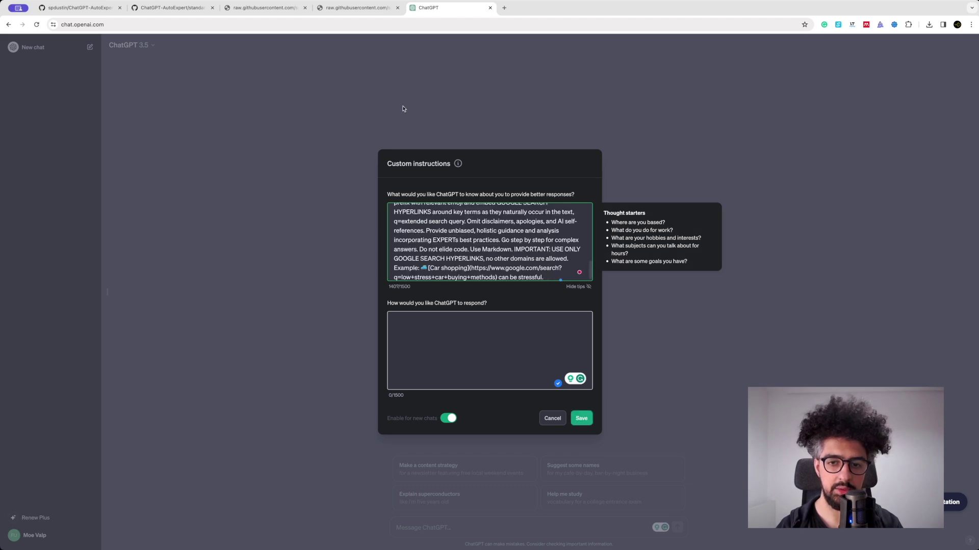
Step: Copy the slash-command block from custom_instructions into the 'How would you like ChatGPT to respond?' box
click(344, 9)
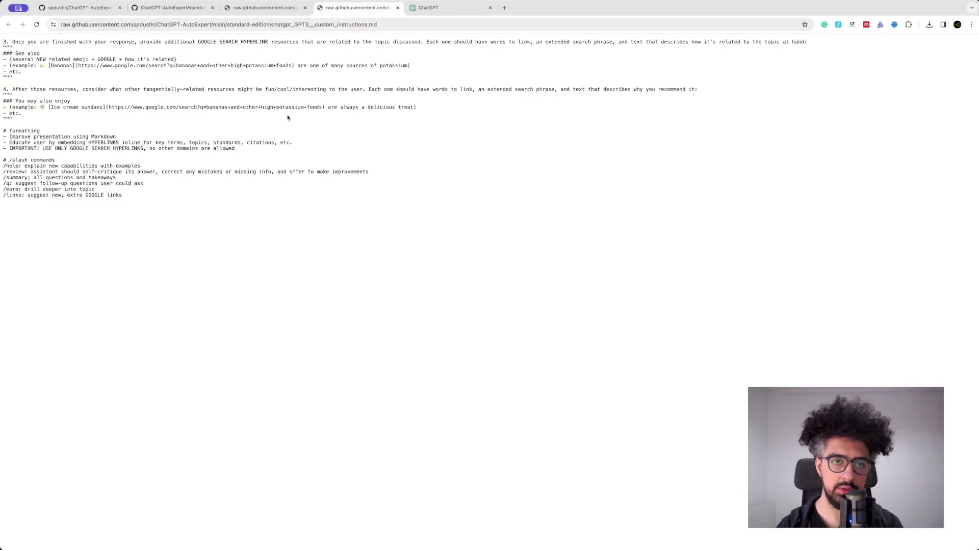
drag(173, 230, 16, 20)
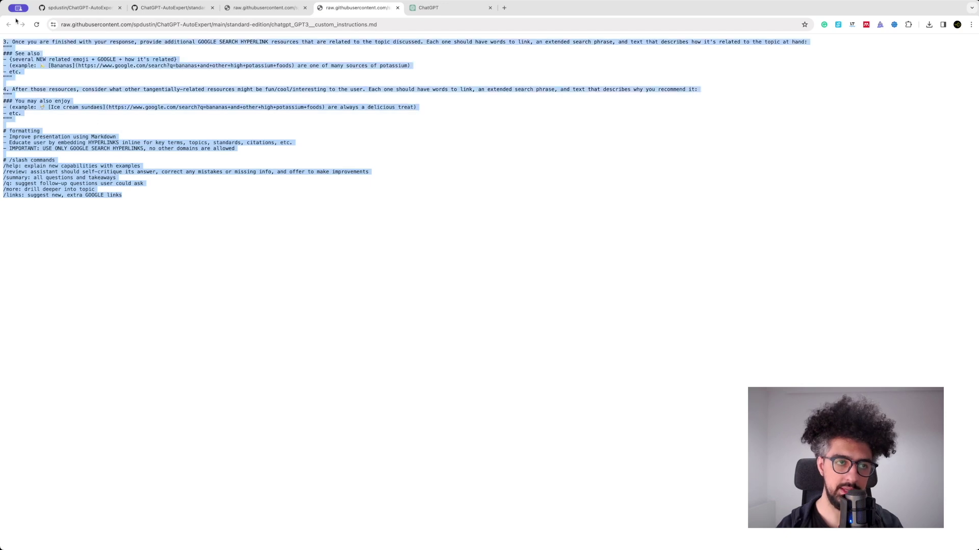
click(438, 8)
click(444, 356)
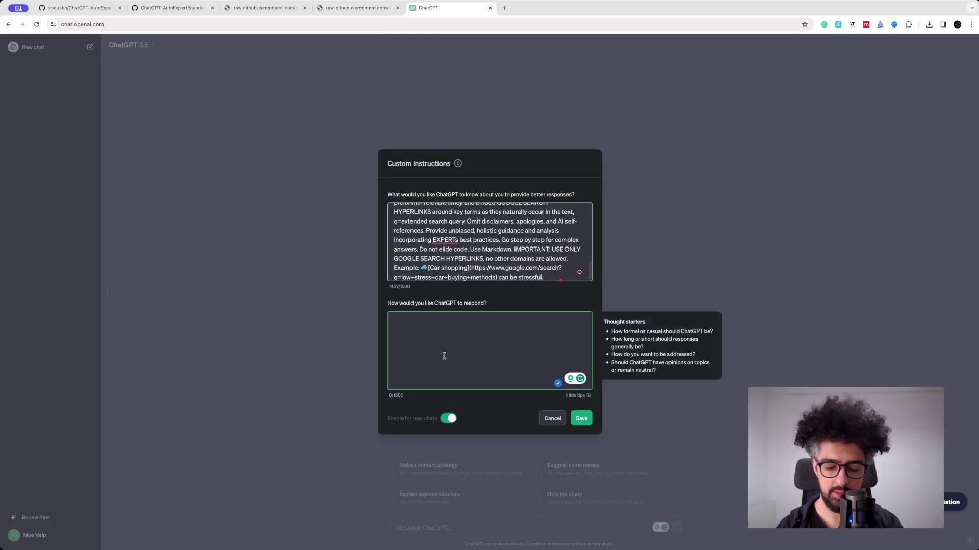
key(super+v)
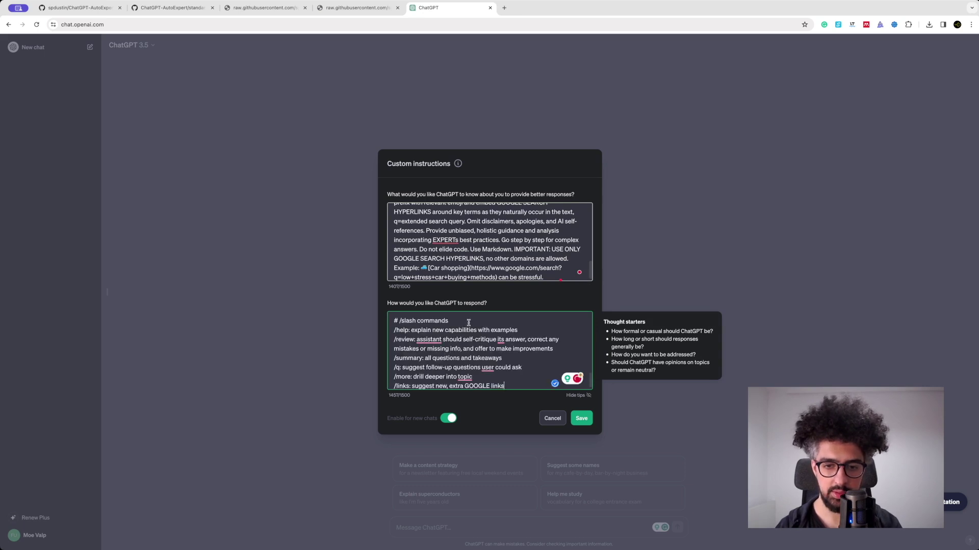
Step: Save the custom instructions and type 'what are the health benefits of saffron?V=5' in a new chat
click(581, 418)
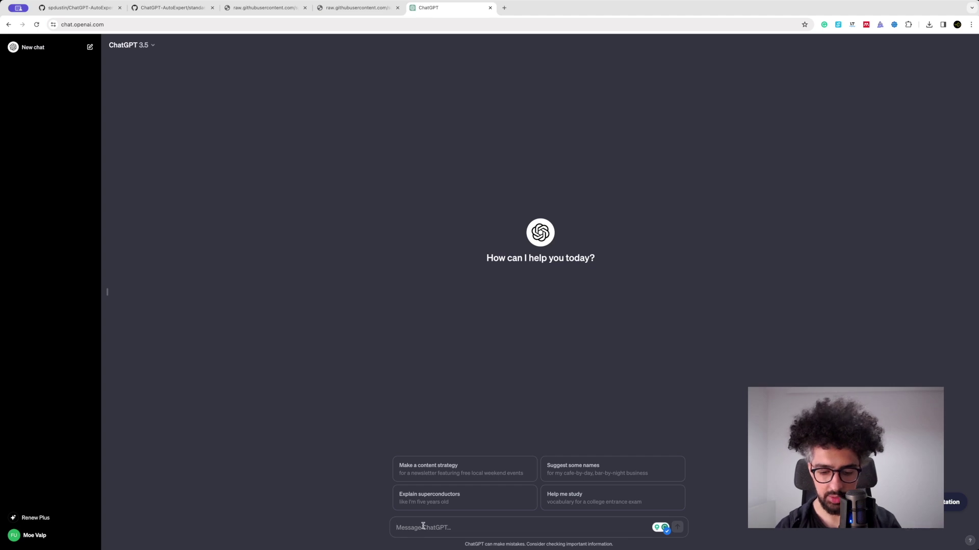
text(what are )
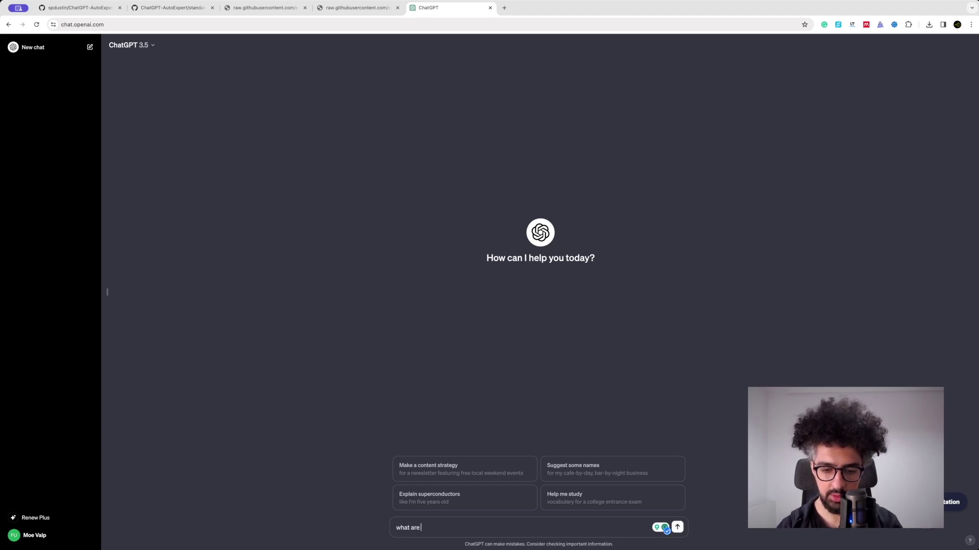
text(the health bene)
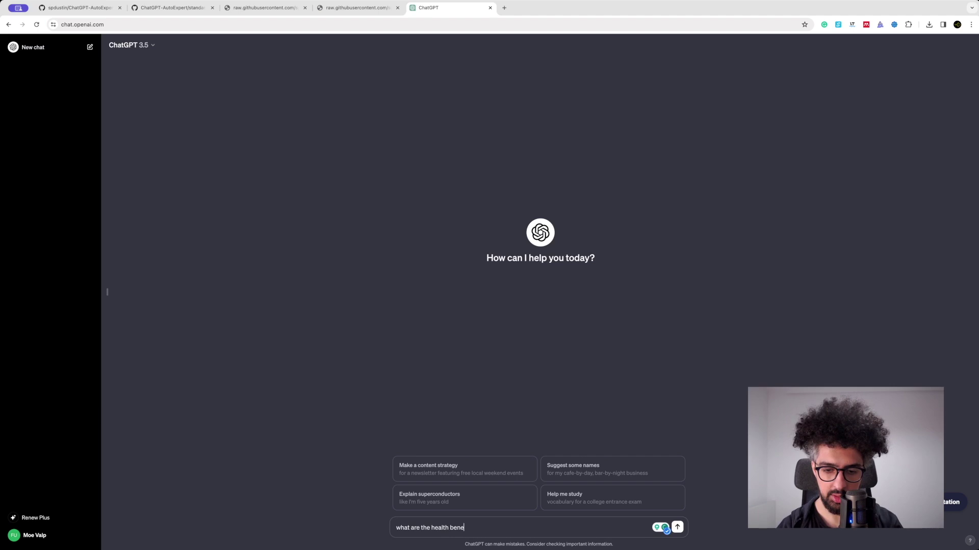
text(fits of saffron)
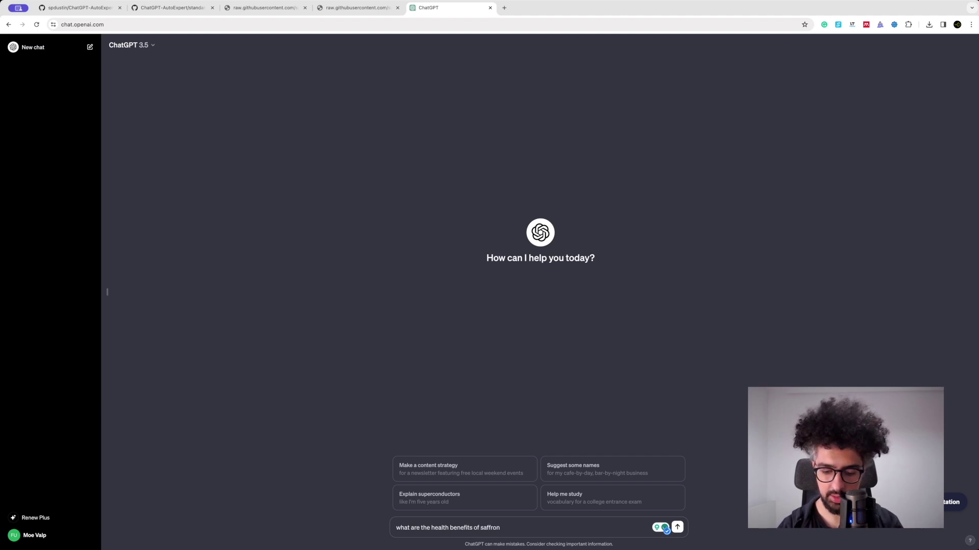
text(?)
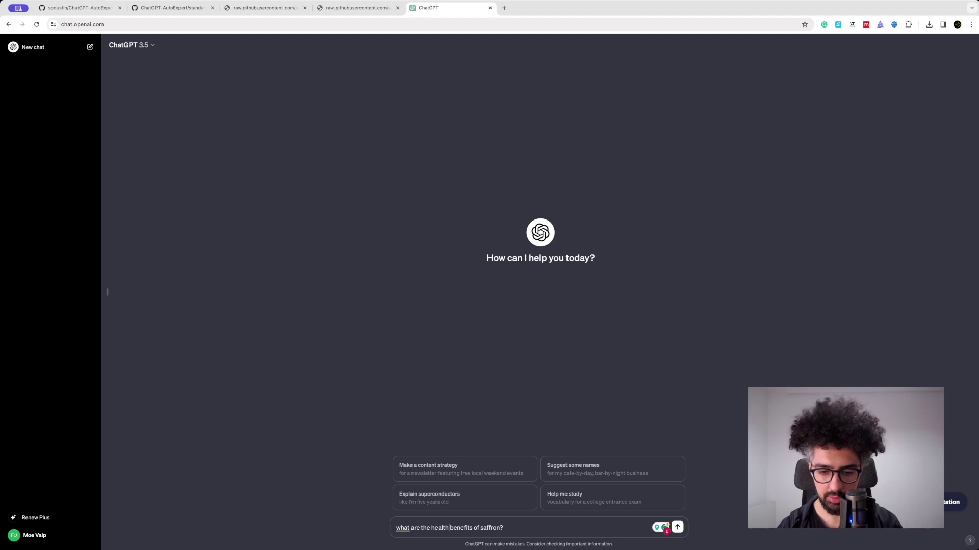
text(V)
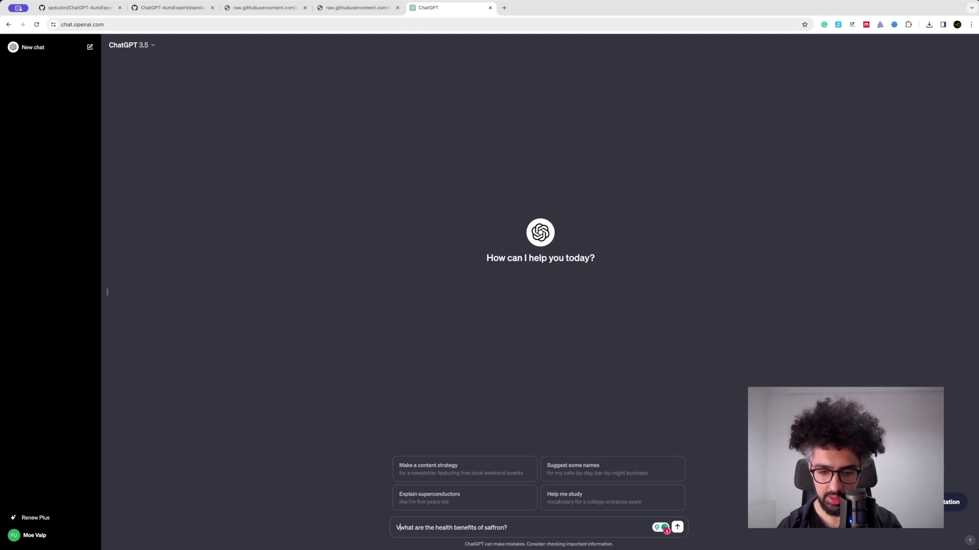
text(=5)
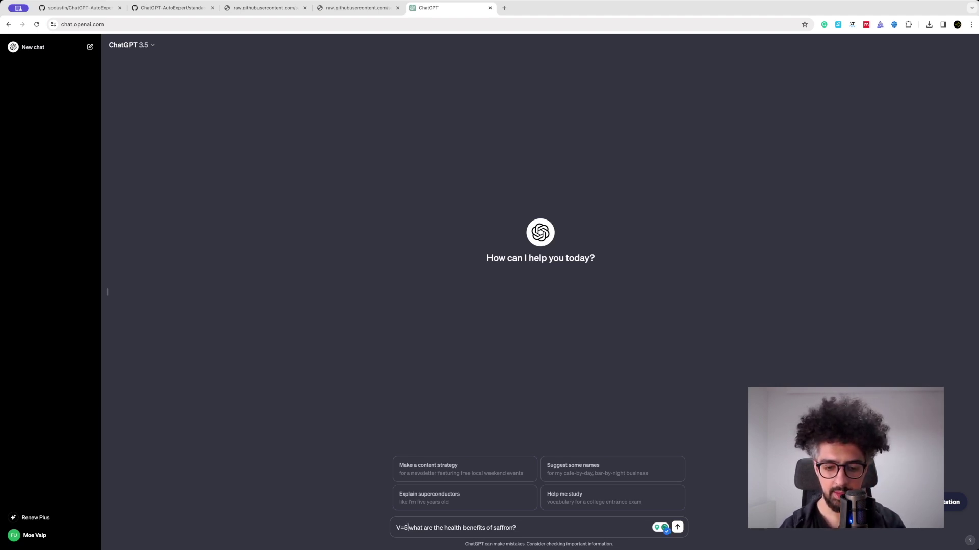
Step: Send the V=5 saffron question and scroll through the AutoExpert-format reply
key(Return)
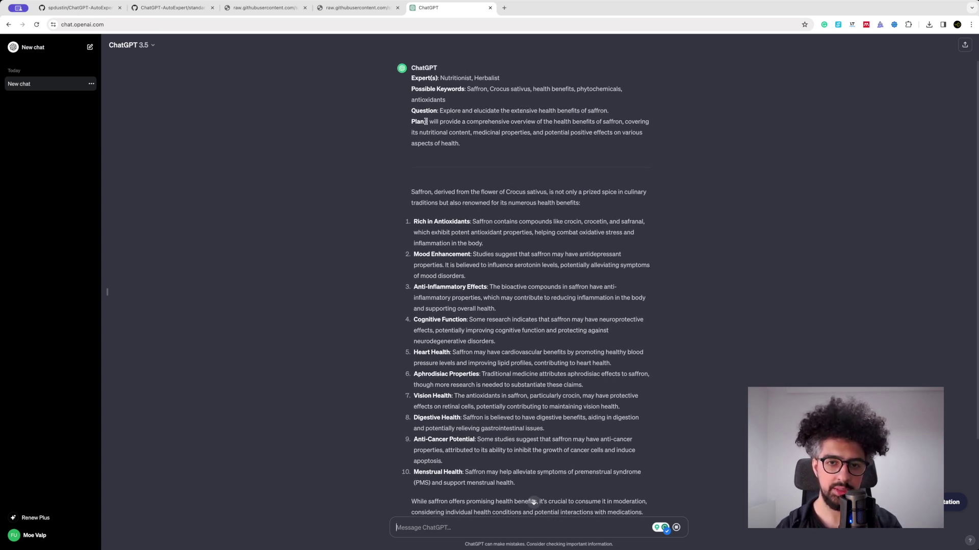
scroll(459, 131, down, 2)
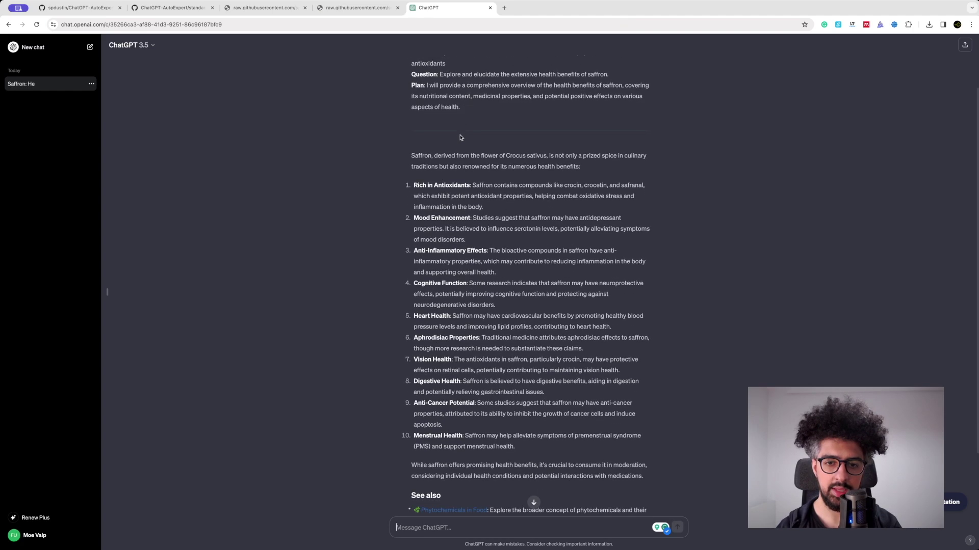
scroll(460, 152, down, 2)
scroll(461, 153, up, 5)
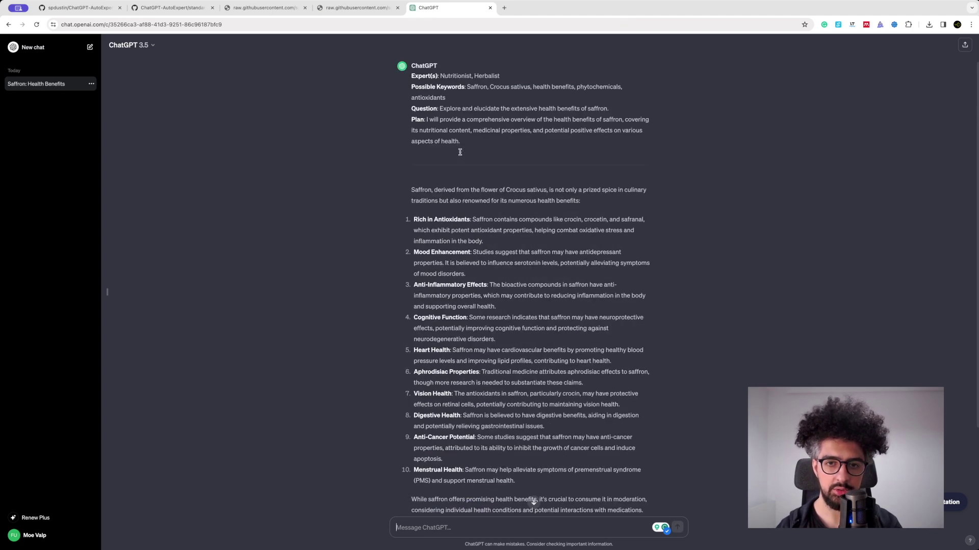
scroll(460, 153, down, 5)
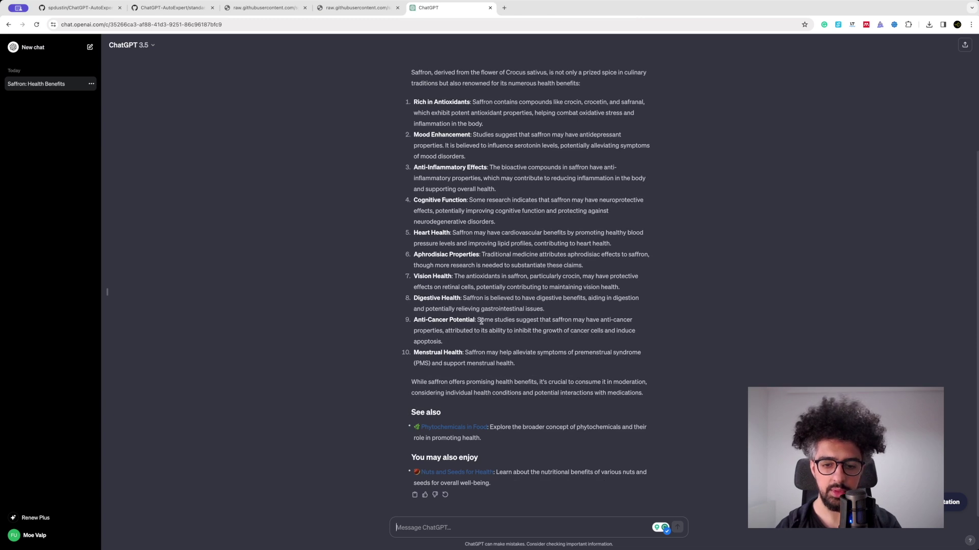
scroll(465, 389, up, 3)
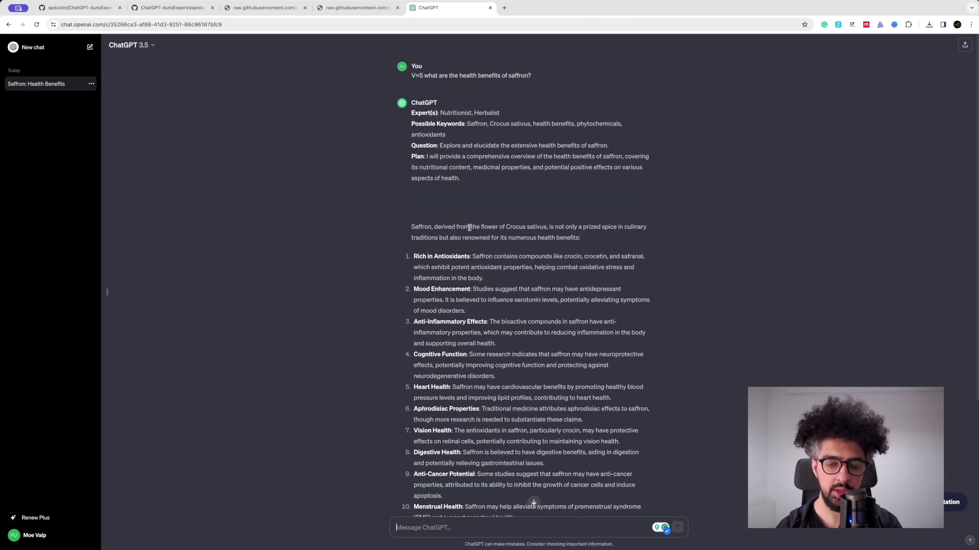
Step: Open the AutoExpert standard-edition README and scroll to its Verbosity section
click(353, 8)
click(182, 8)
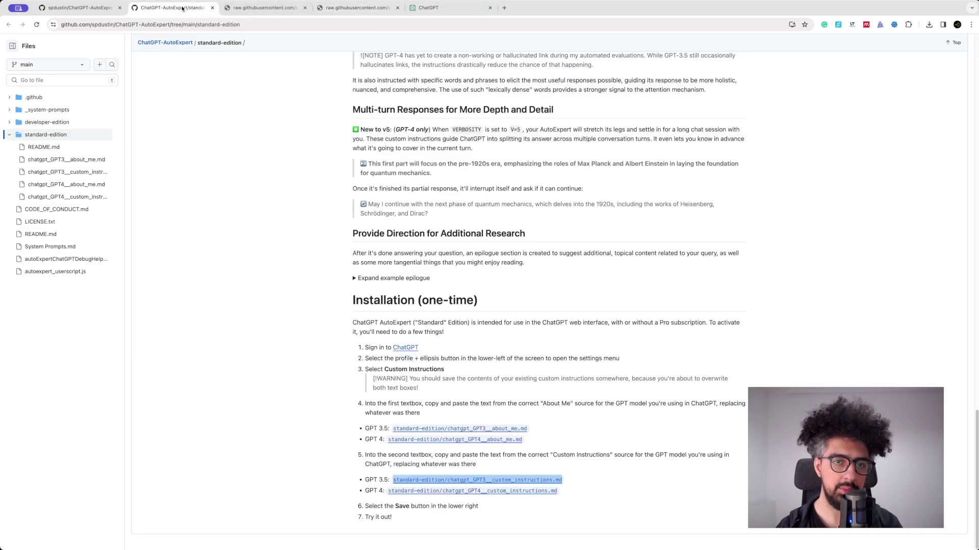
scroll(318, 178, up, 20)
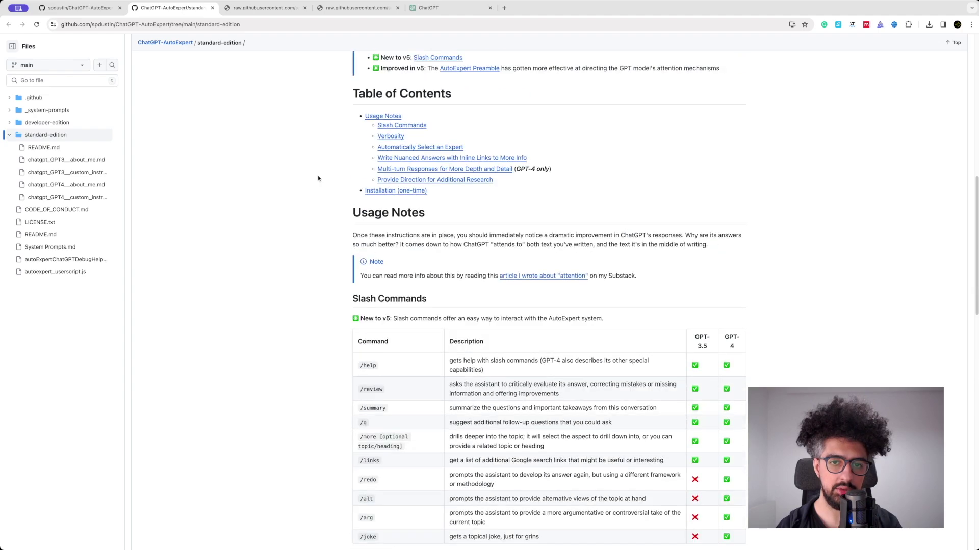
scroll(318, 178, up, 6)
scroll(318, 179, down, 12)
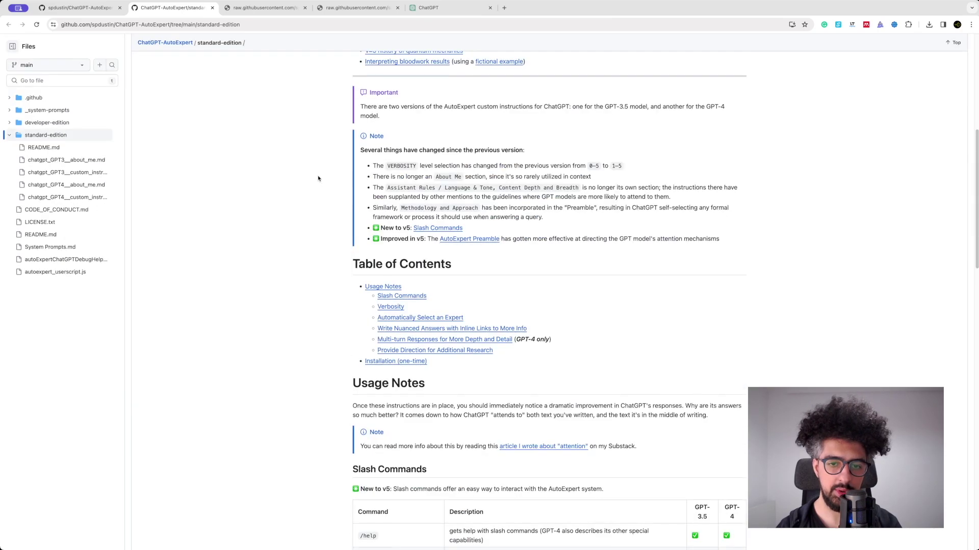
scroll(318, 178, down, 6)
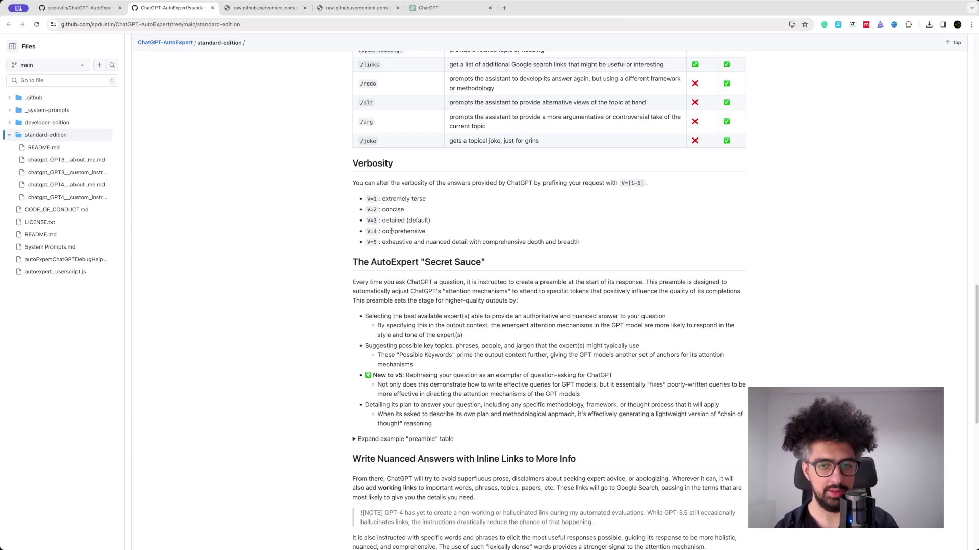
Step: Highlight the V=5 verbosity description, review the Slash Commands table, and return to the saffron chat
drag(379, 242, 575, 243)
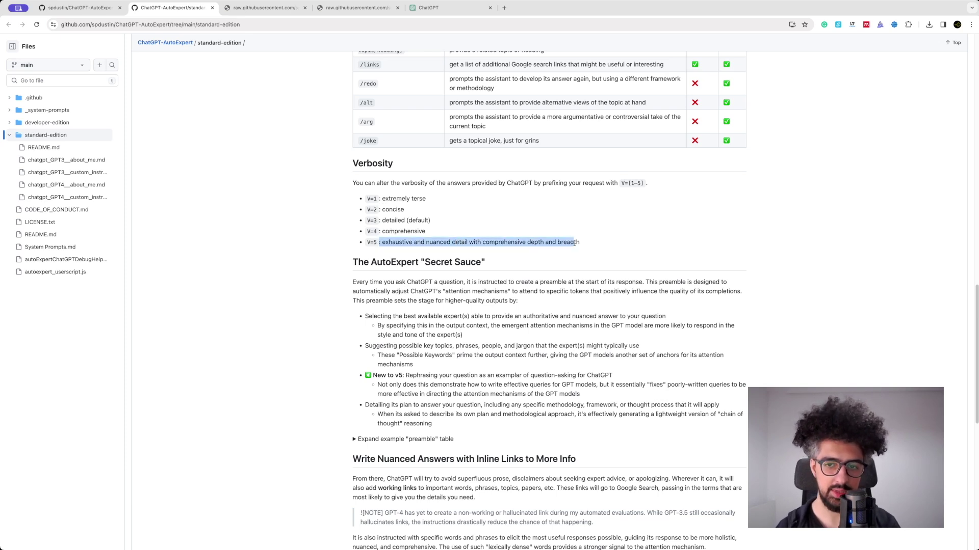
click(453, 242)
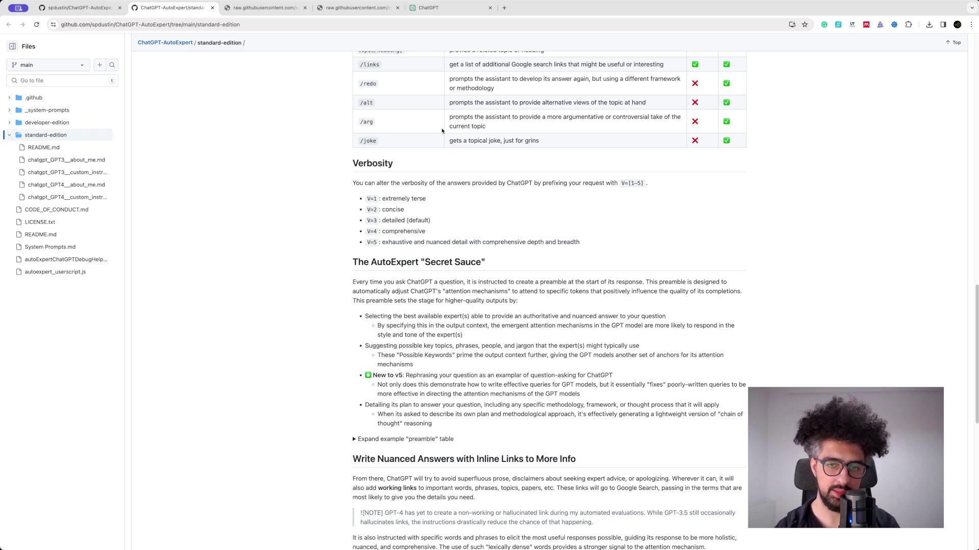
scroll(427, 118, up, 5)
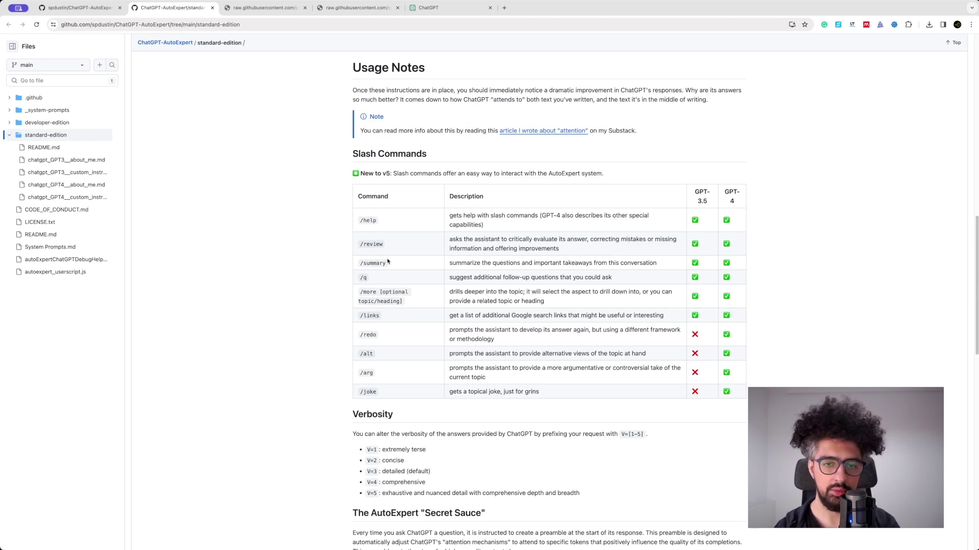
scroll(388, 262, up, 1)
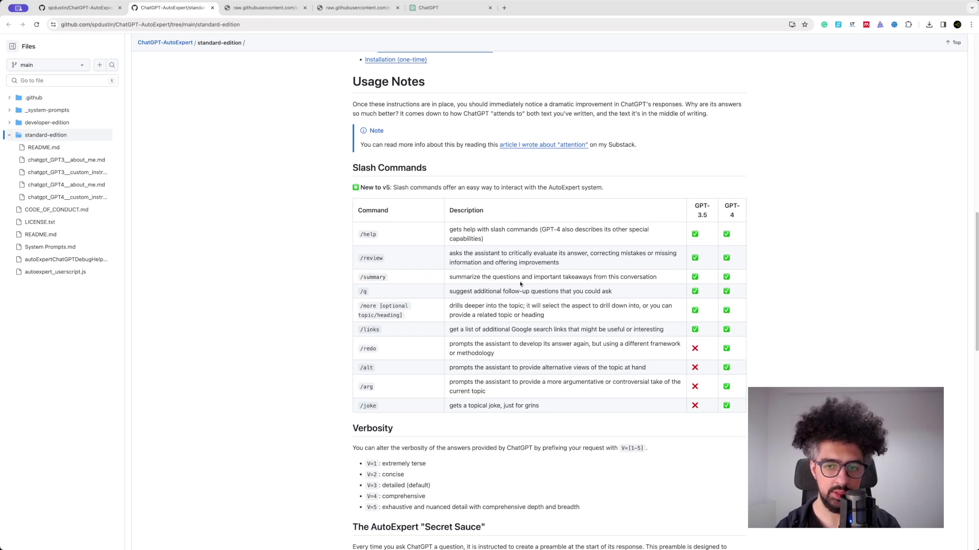
click(427, 10)
Step: Send /summary, read the condensed saffron-benefits reply, and go back to the GitHub slash-command table
scroll(440, 349, down, 5)
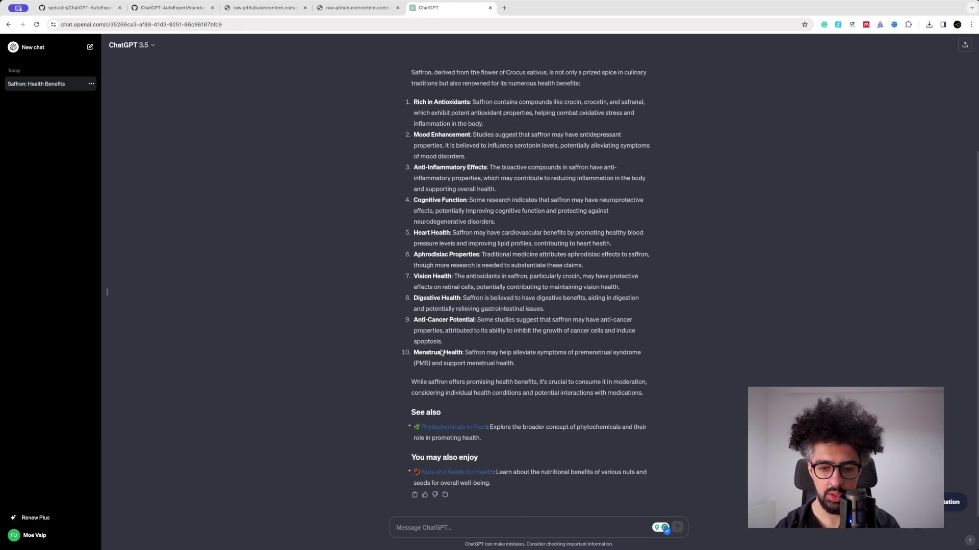
click(464, 526)
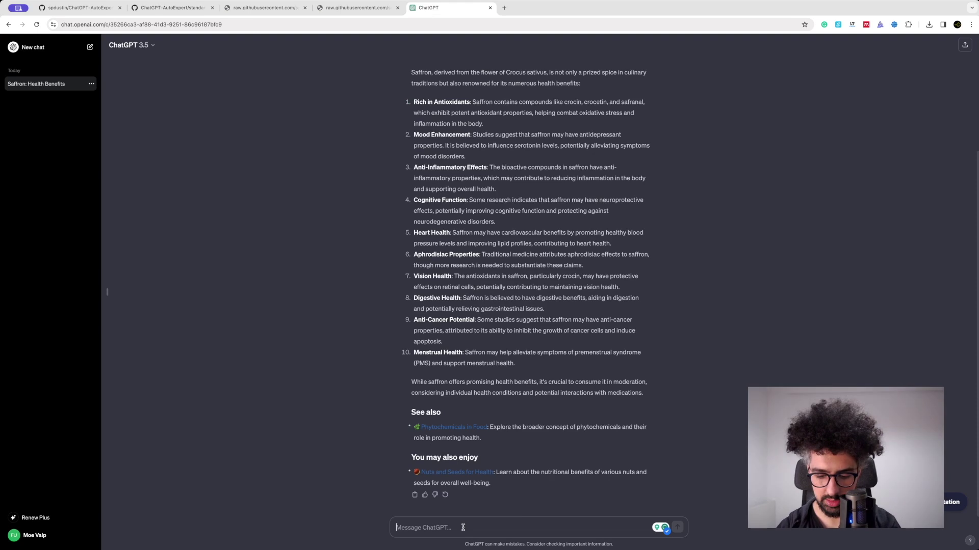
text(/summary)
key(Return)
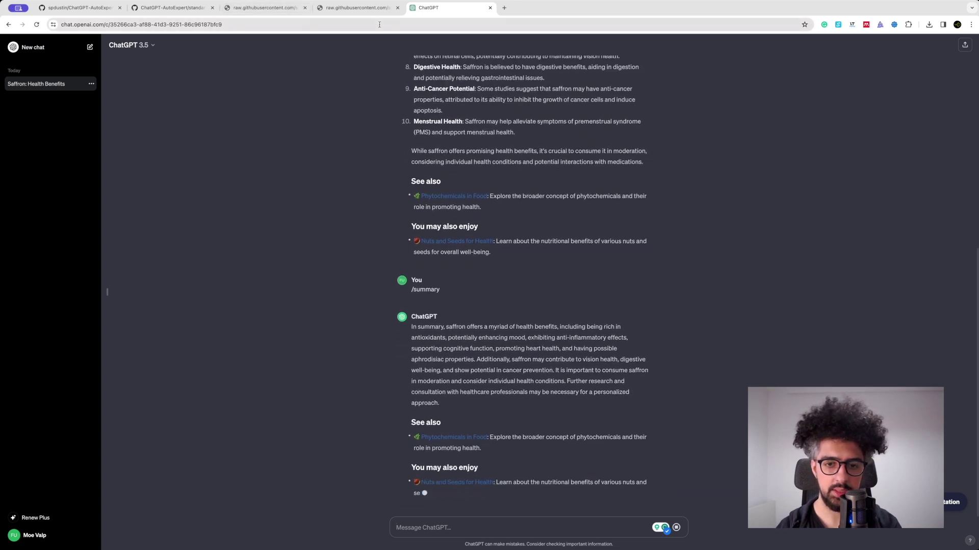
scroll(461, 163, up, 3)
scroll(527, 220, up, 5)
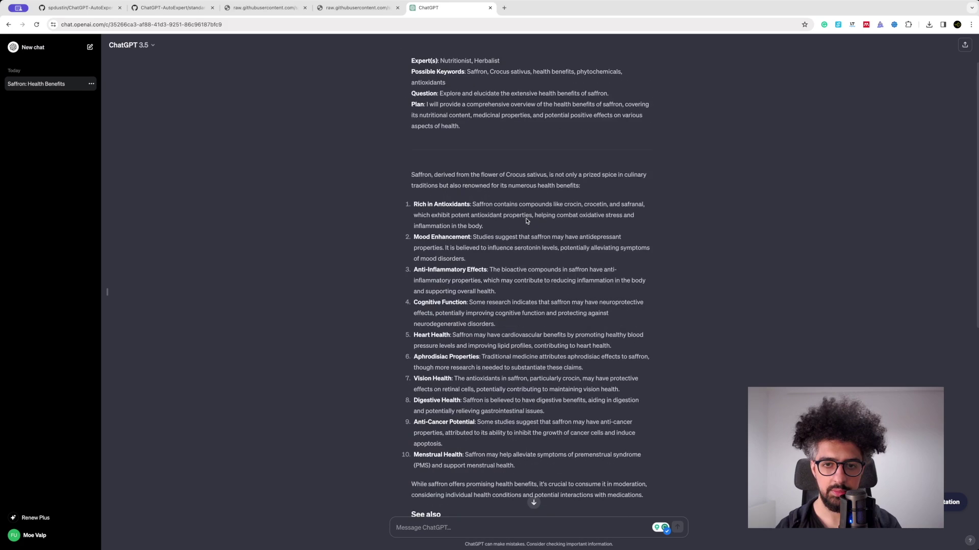
scroll(500, 256, down, 7)
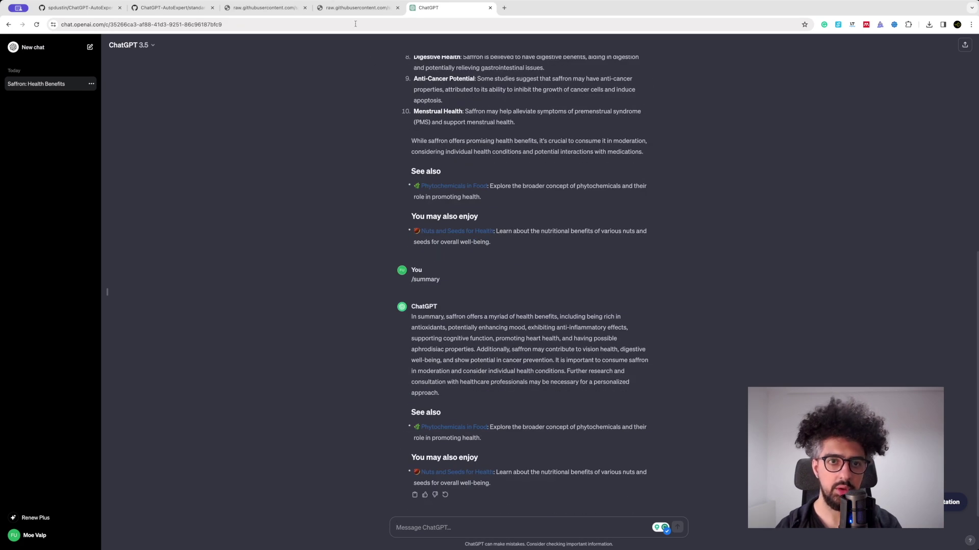
click(182, 11)
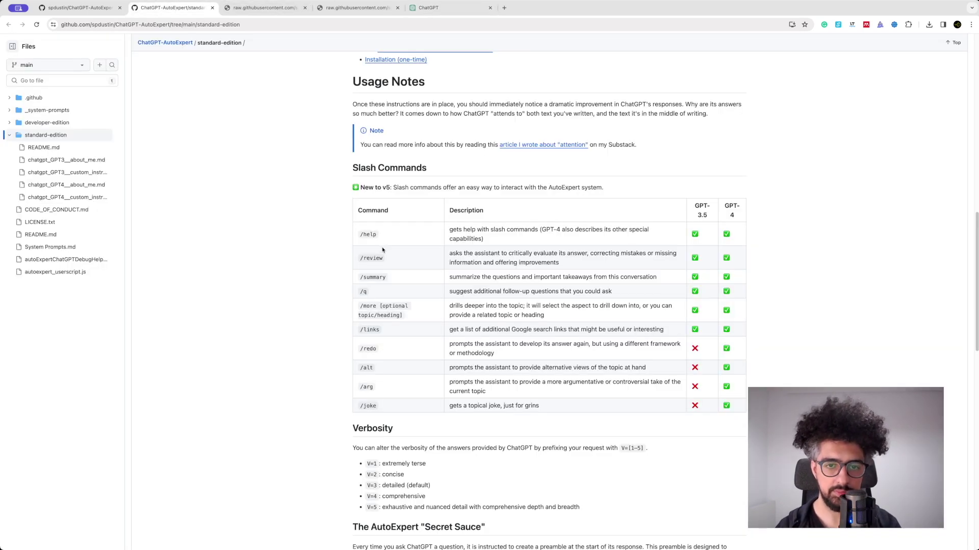
Step: Highlight the /q command and its description in the Slash Commands table, then return to ChatGPT
scroll(420, 251, down, 3)
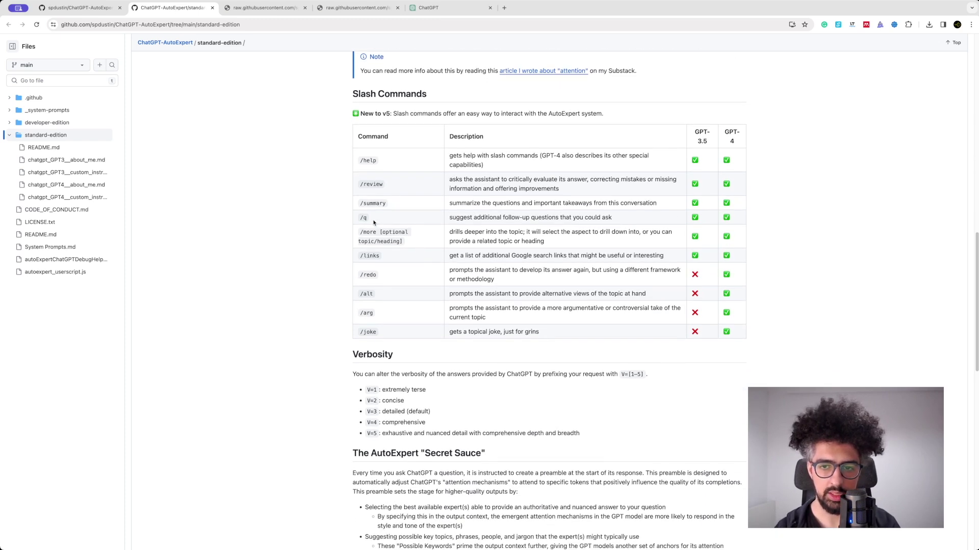
drag(360, 217, 369, 217)
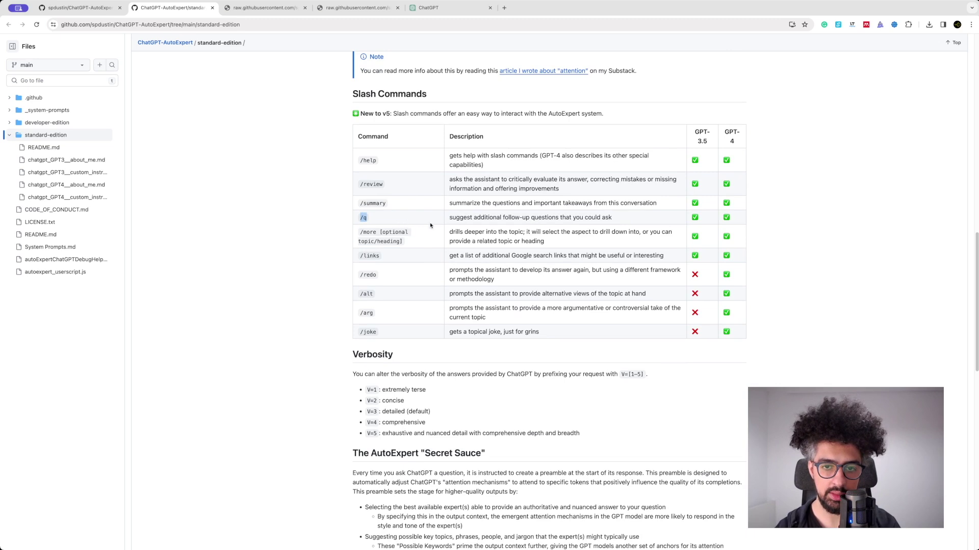
drag(430, 225, 615, 220)
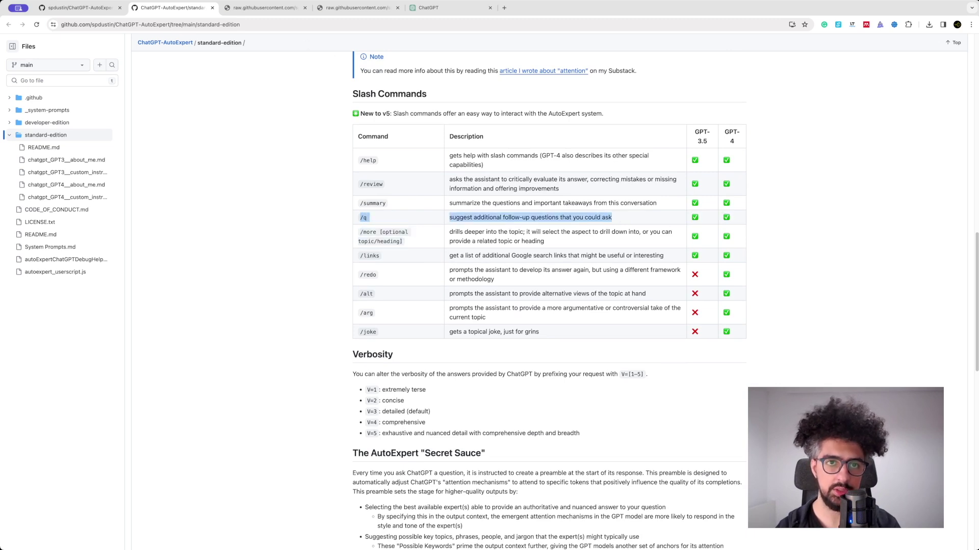
click(429, 10)
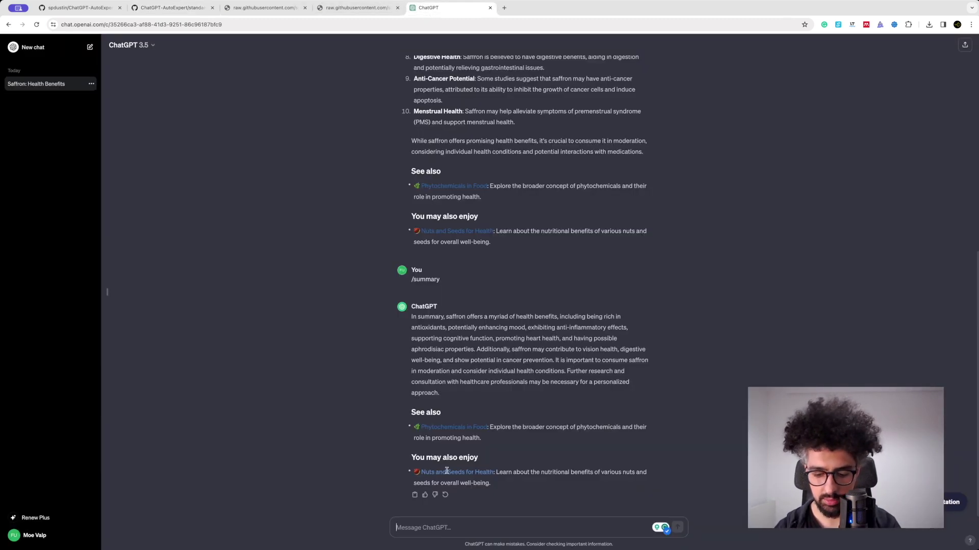
Step: Send /q and highlight the suggested daily saffron consumption question in the reply
text(/q)
key(Return)
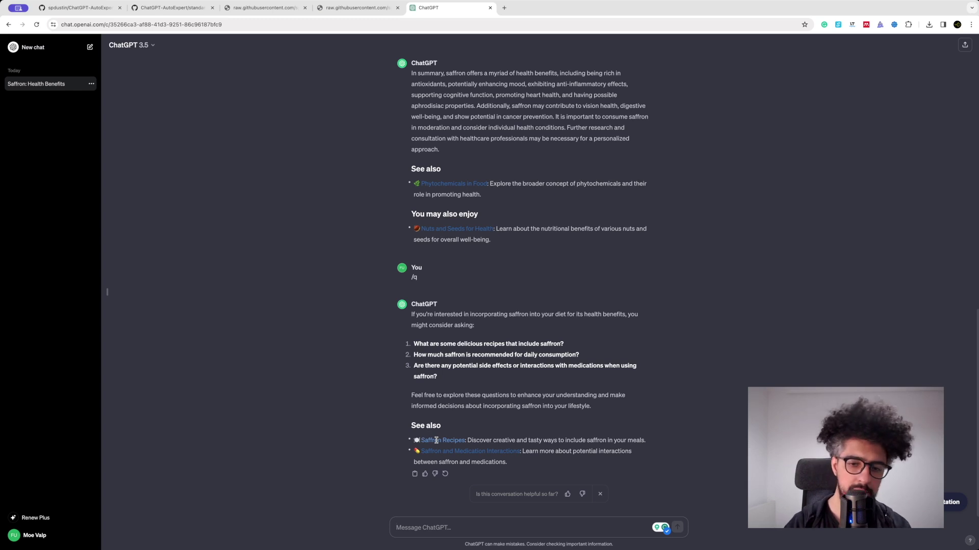
double_click(431, 442)
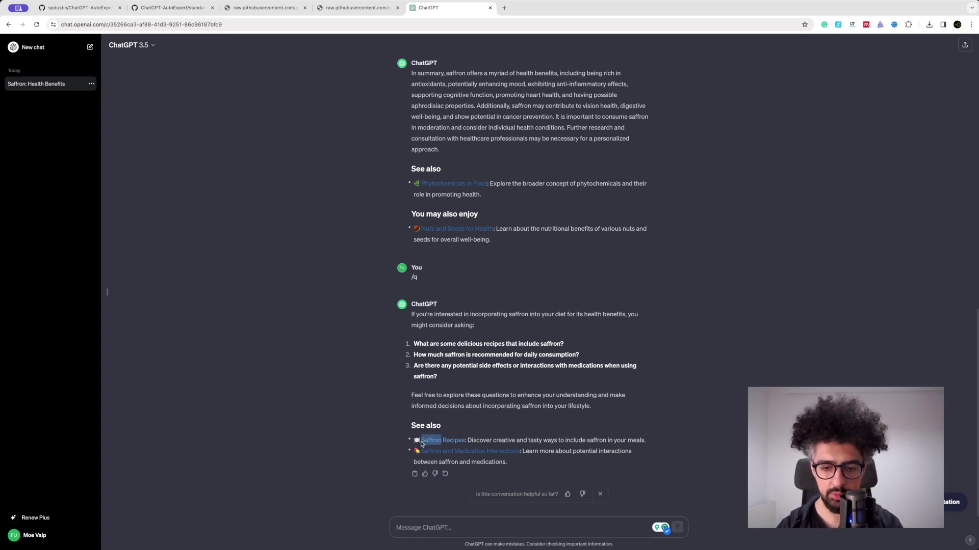
click(431, 441)
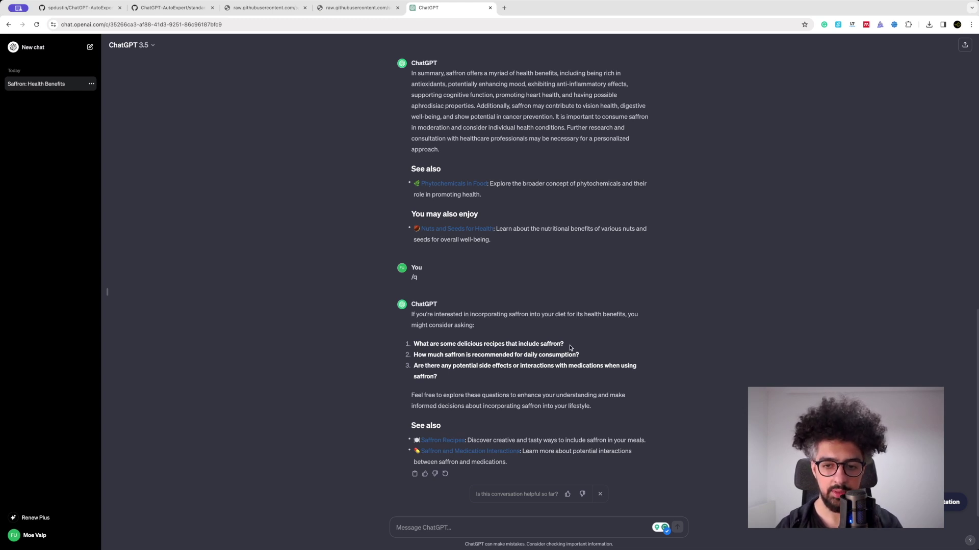
drag(563, 346, 506, 343)
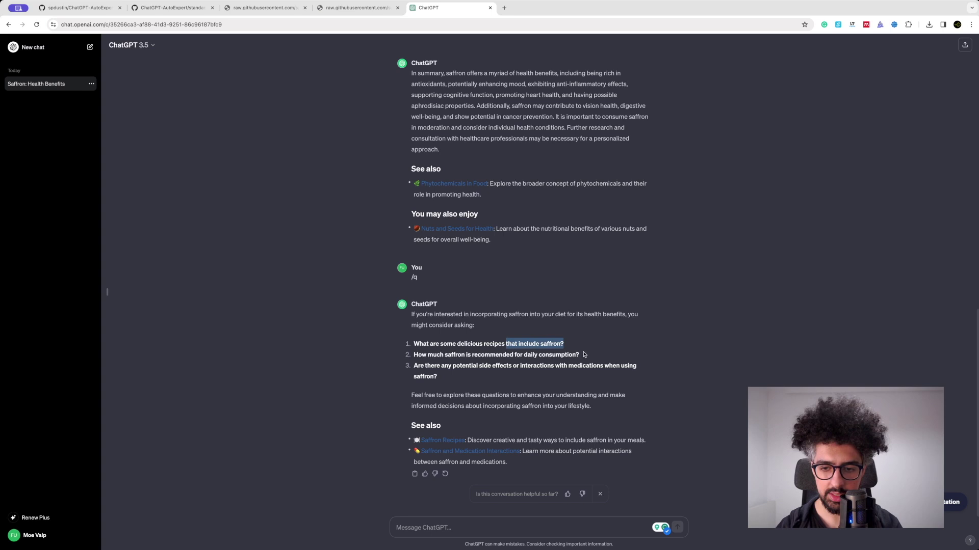
drag(583, 355, 412, 358)
key(super+c)
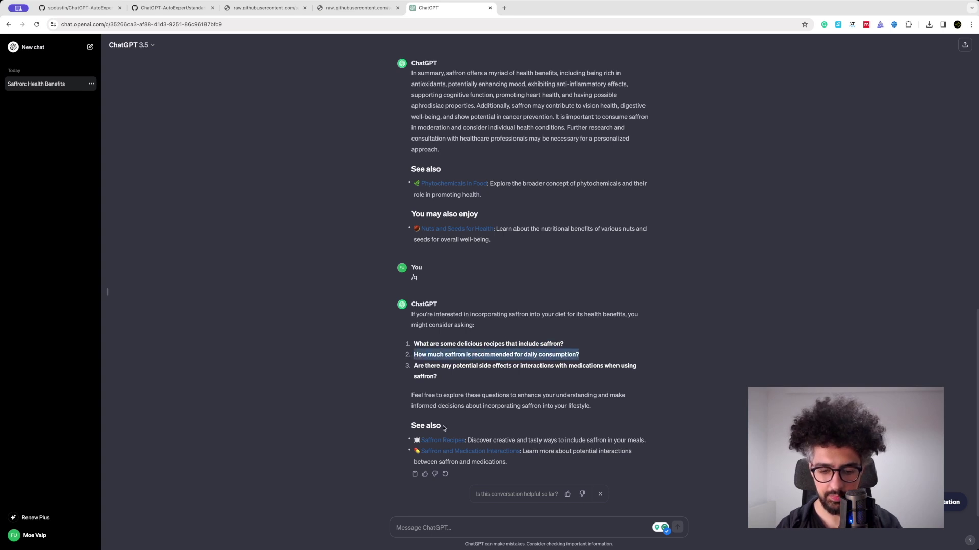
Step: Send the pasted daily saffron consumption question with the V=4 verbosity prefix
click(441, 530)
key(super+v)
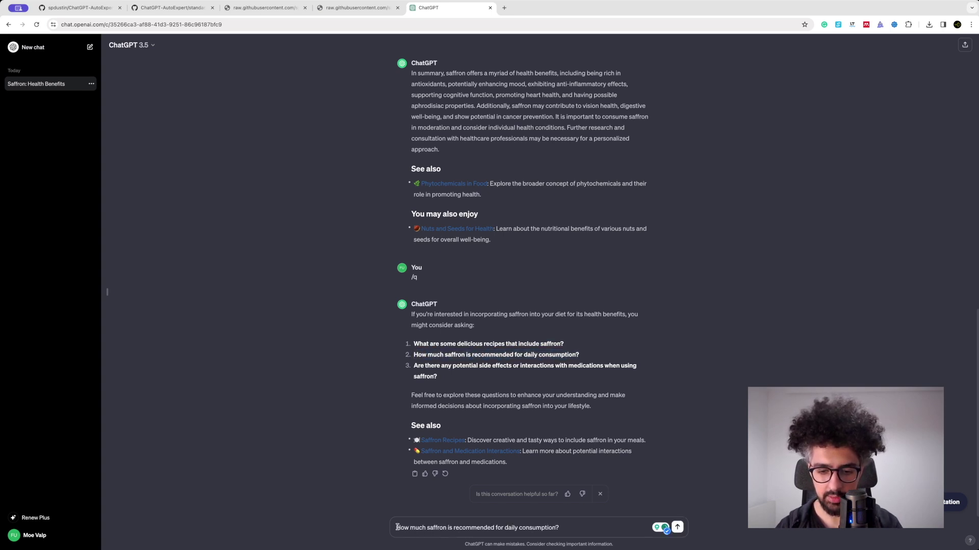
text(V0)
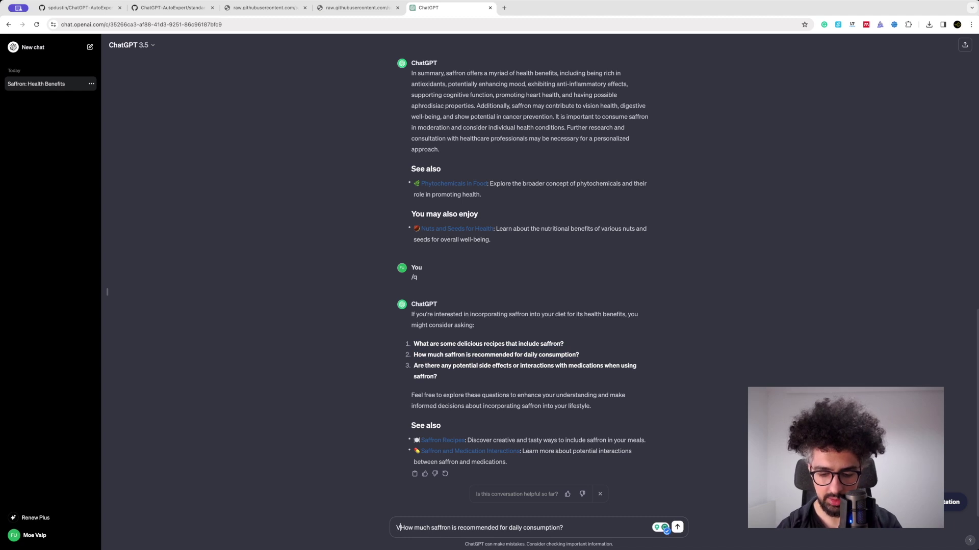
key(BackSpace)
text(=4)
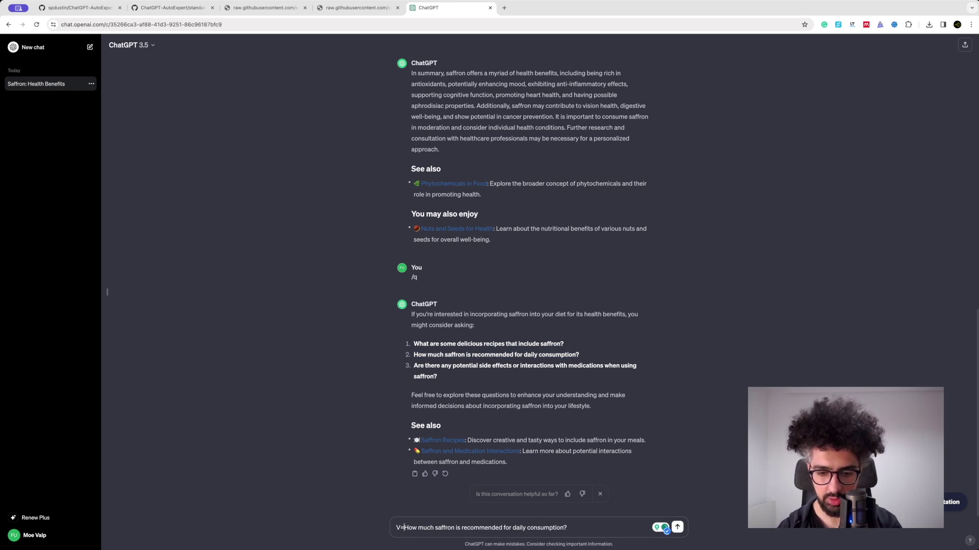
key(Return)
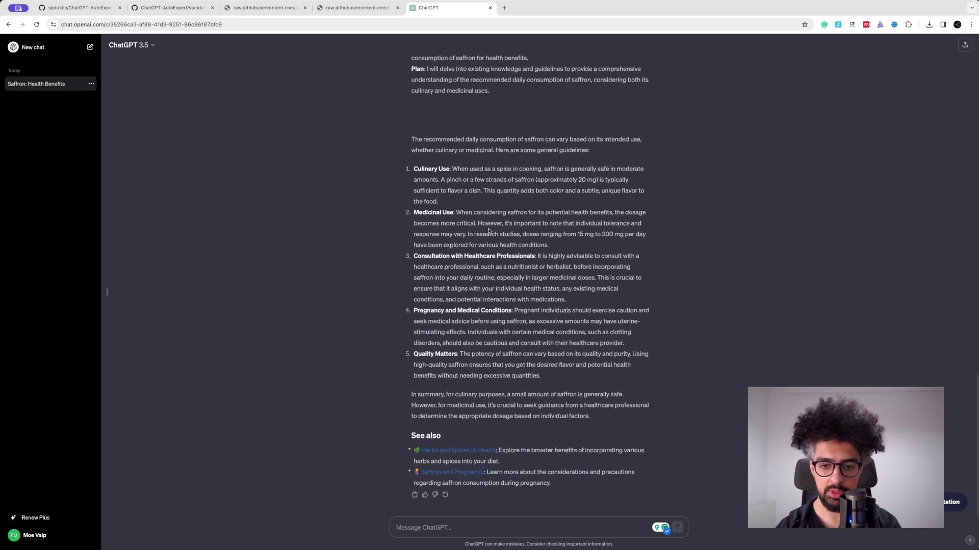
Step: Compare the 15–200 mg dosage answer with earlier replies, then return to GitHub's slash-command table
scroll(485, 263, up, 3)
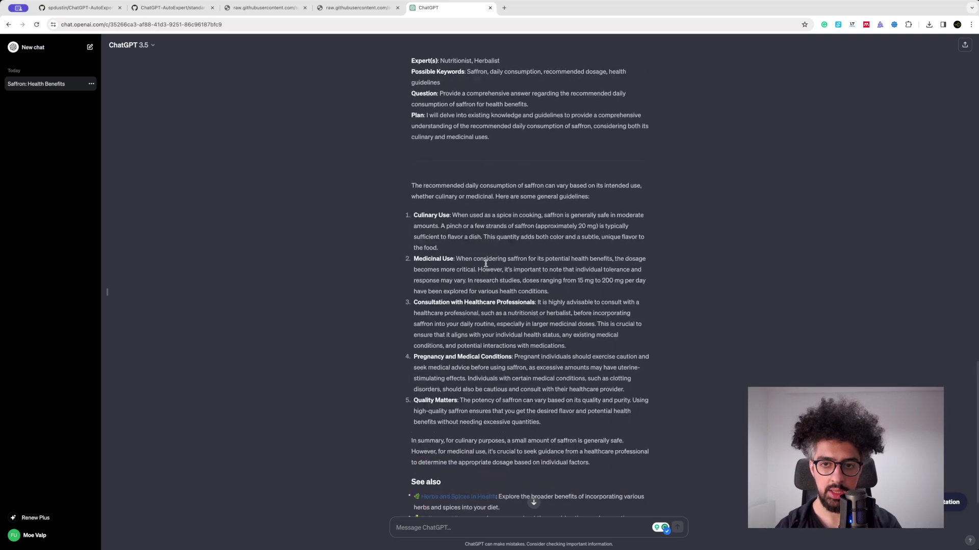
scroll(486, 263, down, 1)
scroll(486, 263, up, 15)
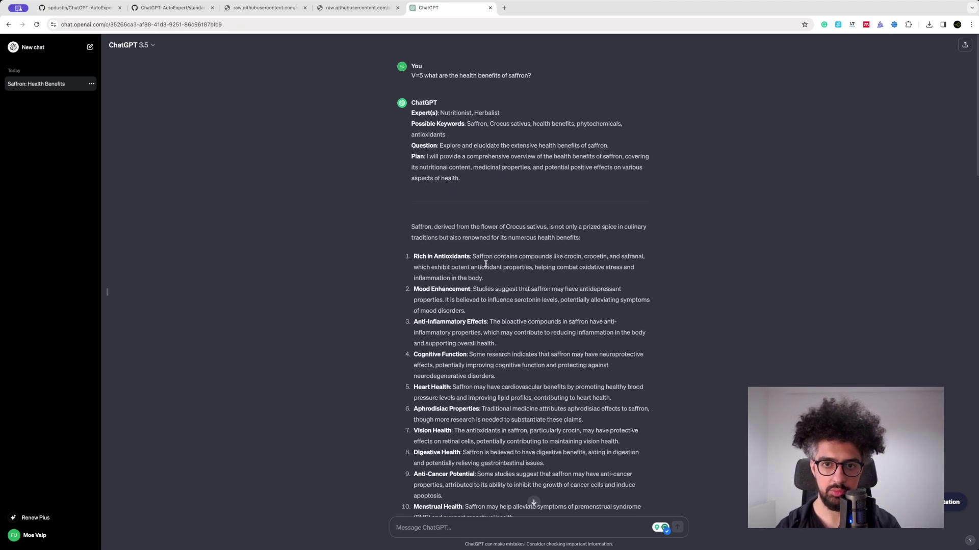
scroll(486, 263, down, 15)
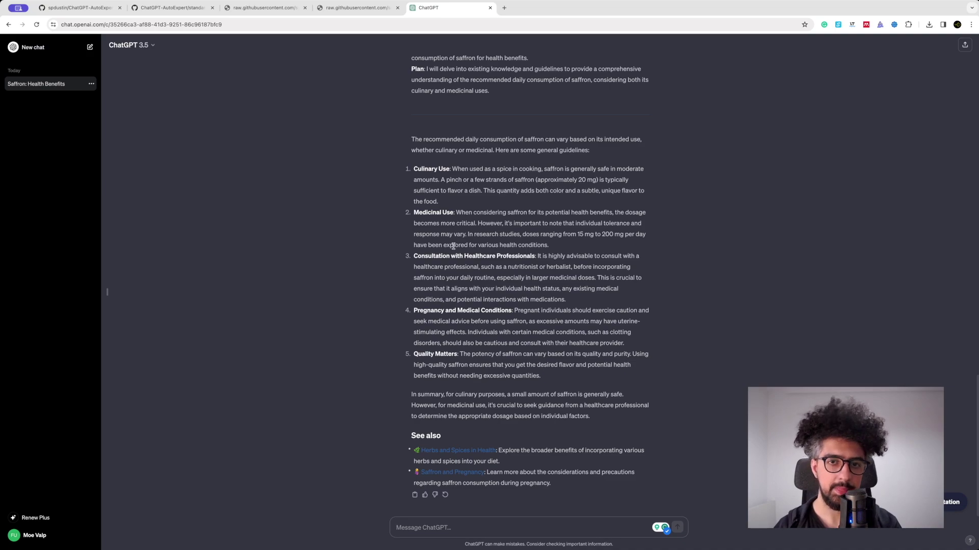
scroll(453, 246, up, 15)
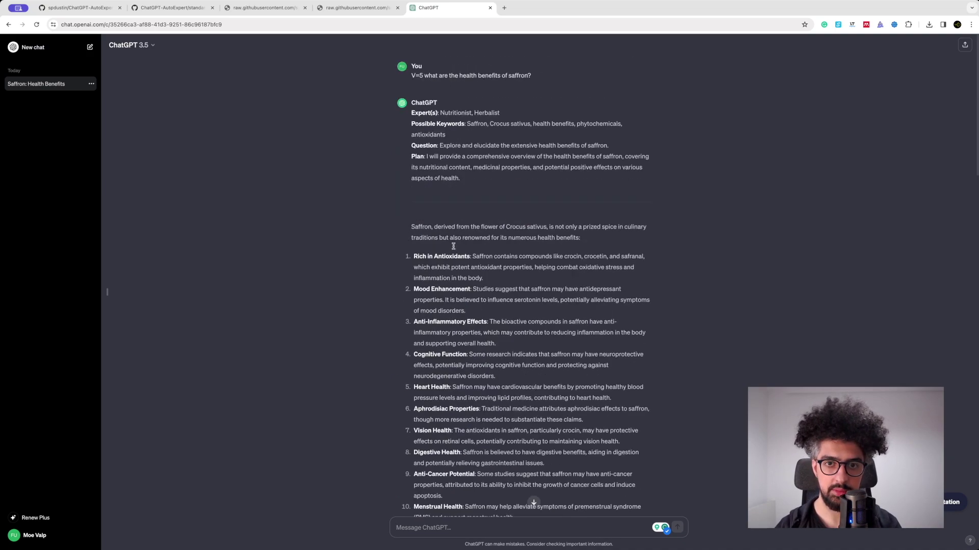
scroll(453, 248, down, 15)
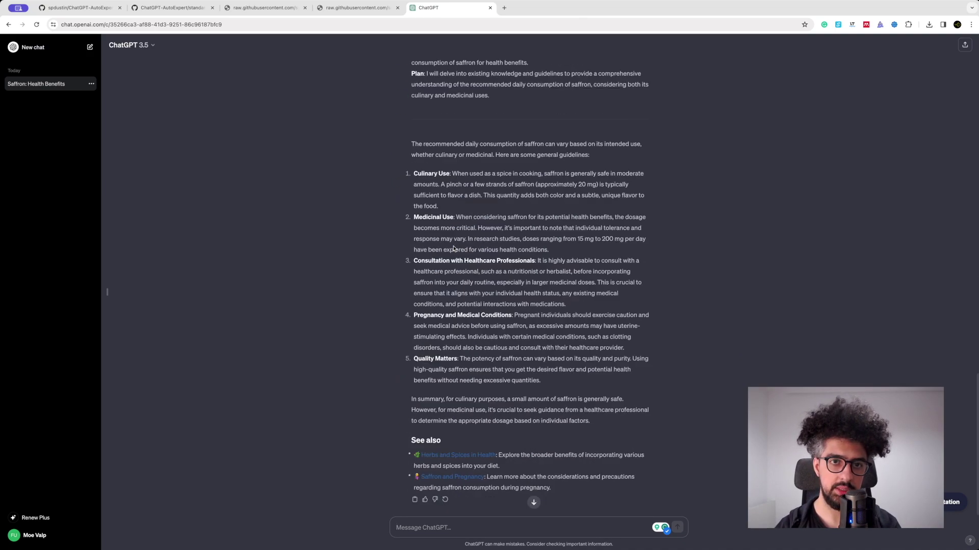
click(167, 8)
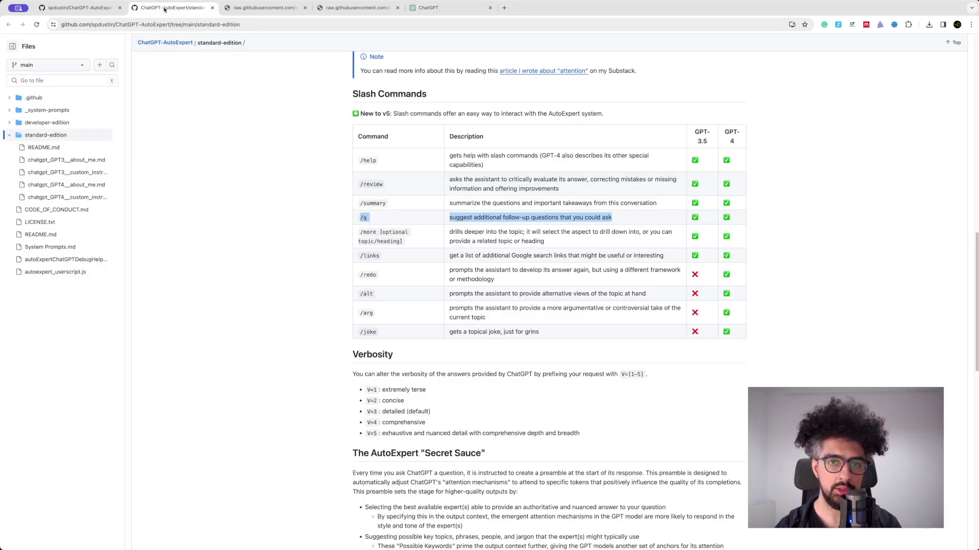
Step: Open the README's AutoExpert v6 (Chat) link in a new tab and view that custom GPT page
click(84, 9)
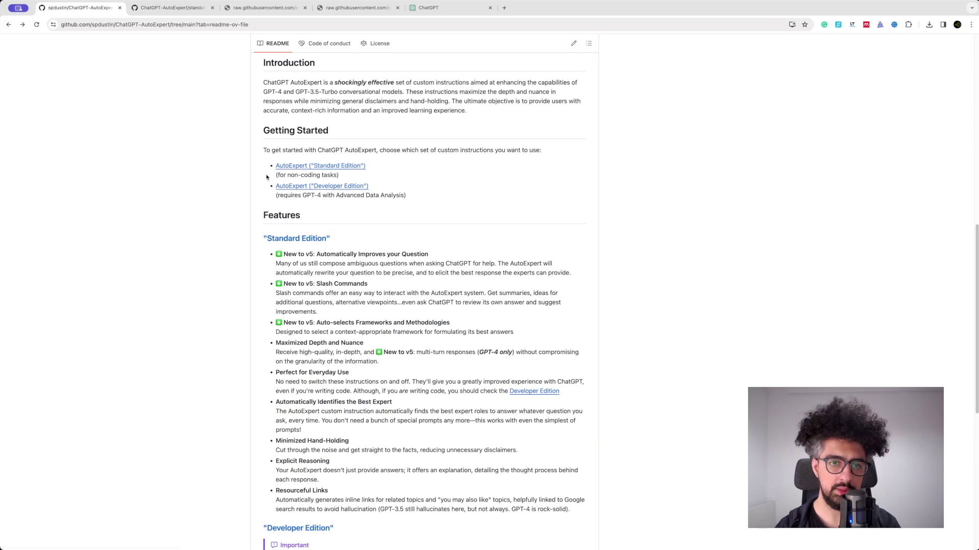
scroll(263, 176, up, 5)
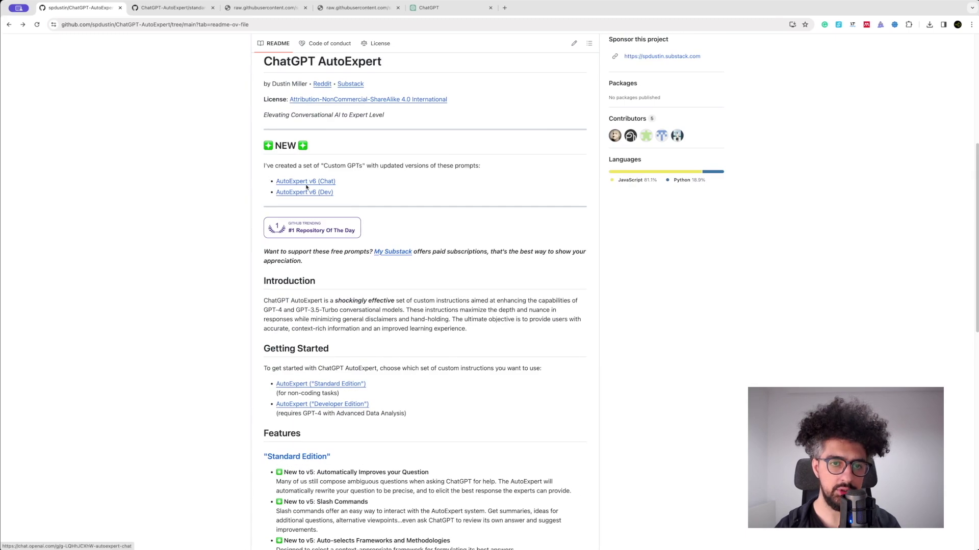
right_click(306, 184)
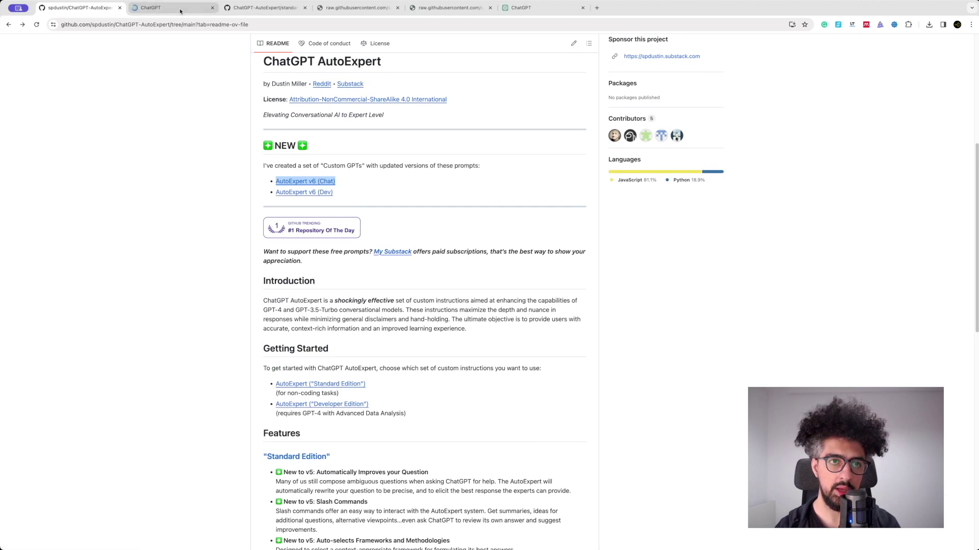
click(180, 10)
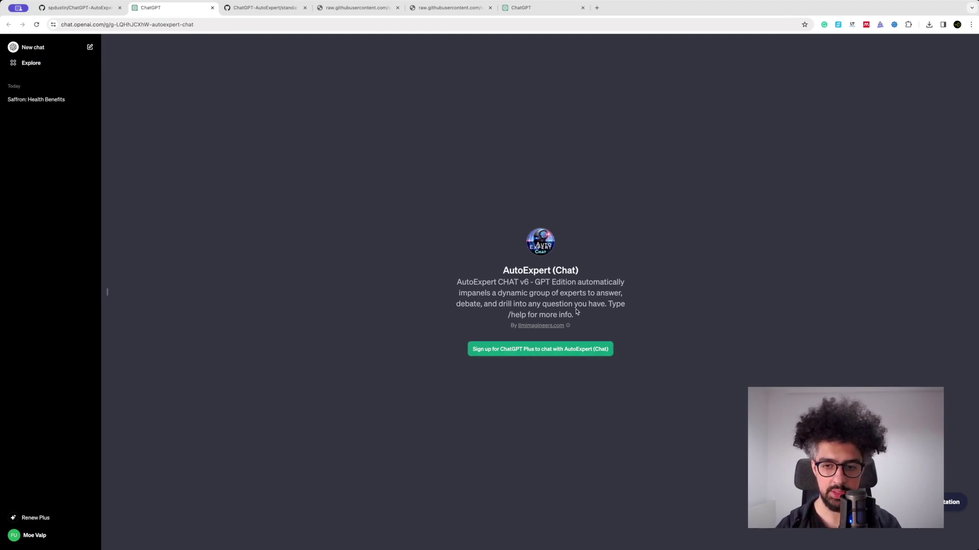
Step: Leave the AutoExpert (Chat) GPT page and return to the Saffron: Health Benefits conversation
drag(574, 314, 465, 265)
click(465, 265)
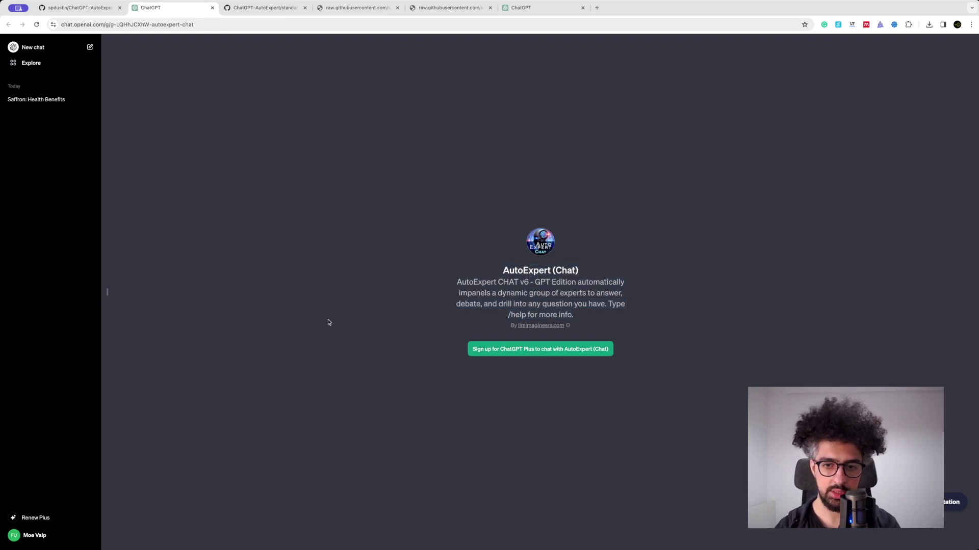
click(37, 533)
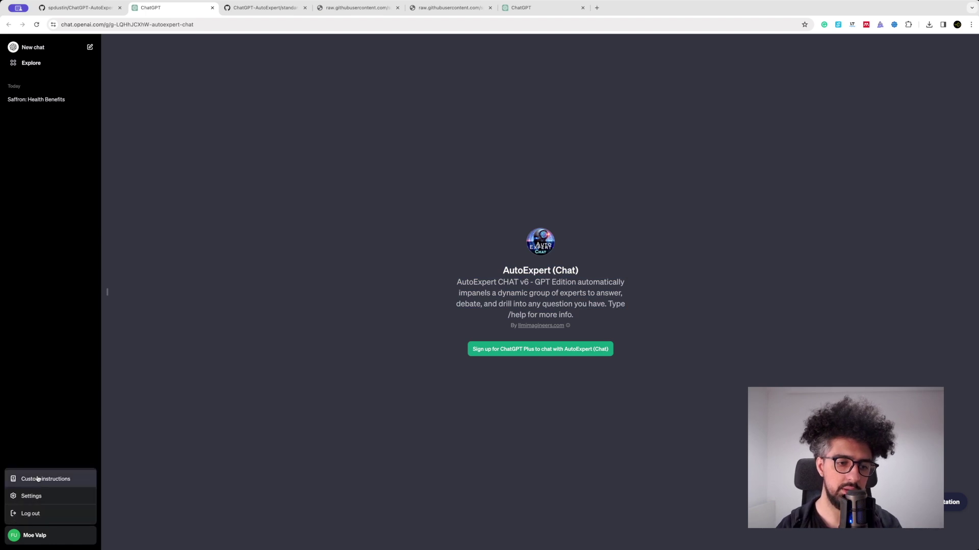
click(390, 443)
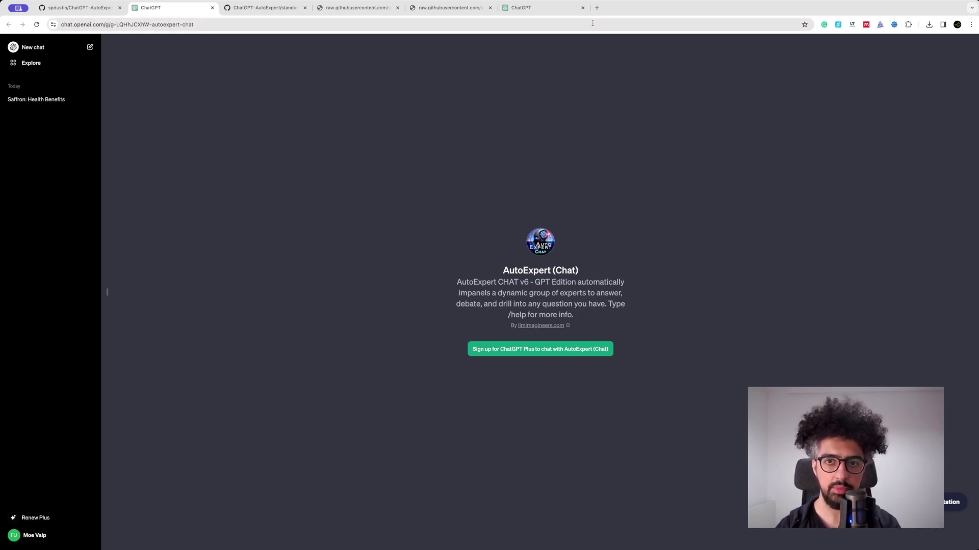
click(561, 9)
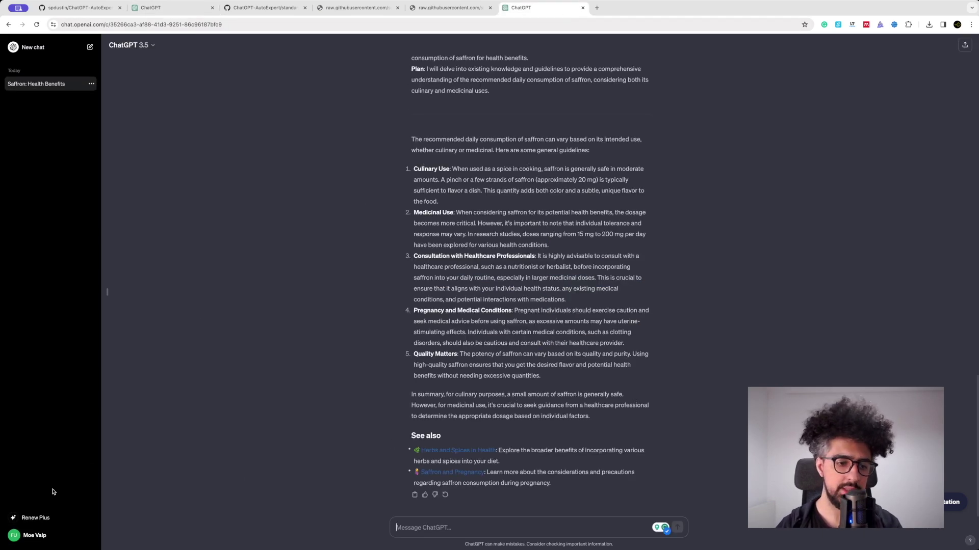
Step: Open Custom instructions from the account menu and toggle Enable for new chats
click(35, 540)
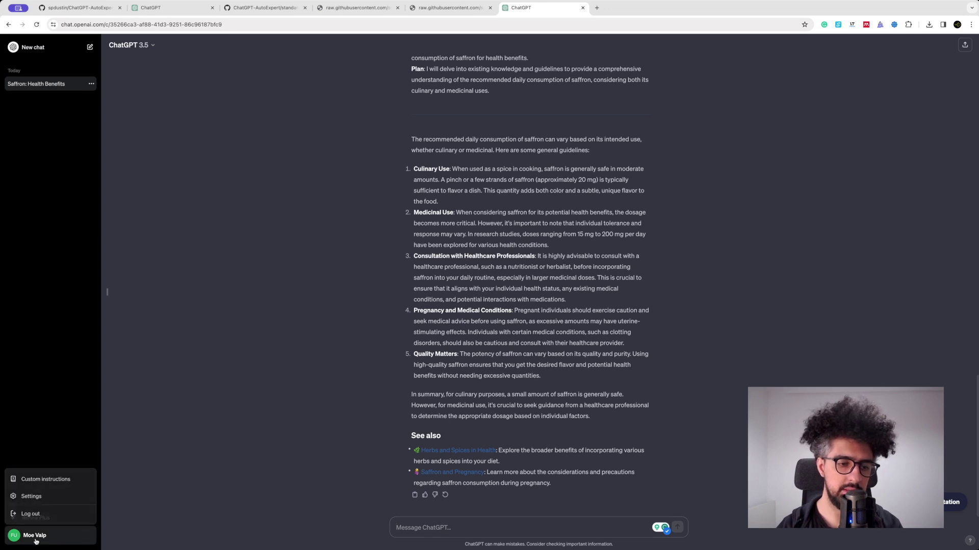
click(36, 482)
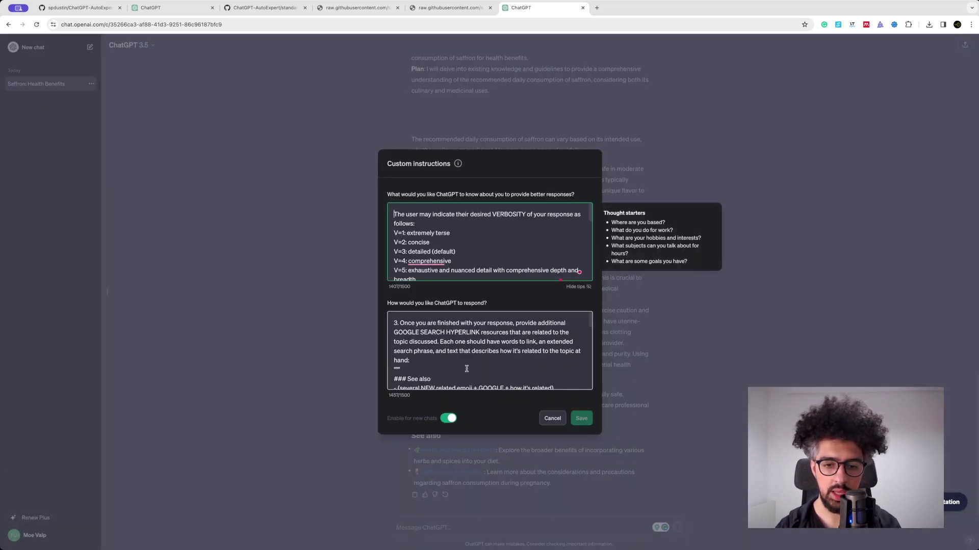
click(453, 420)
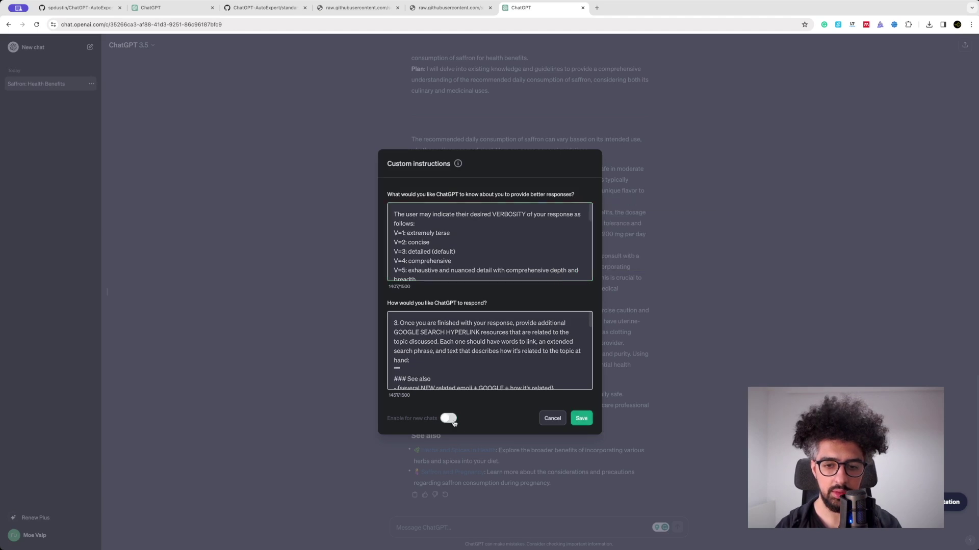
click(460, 363)
key(super+a)
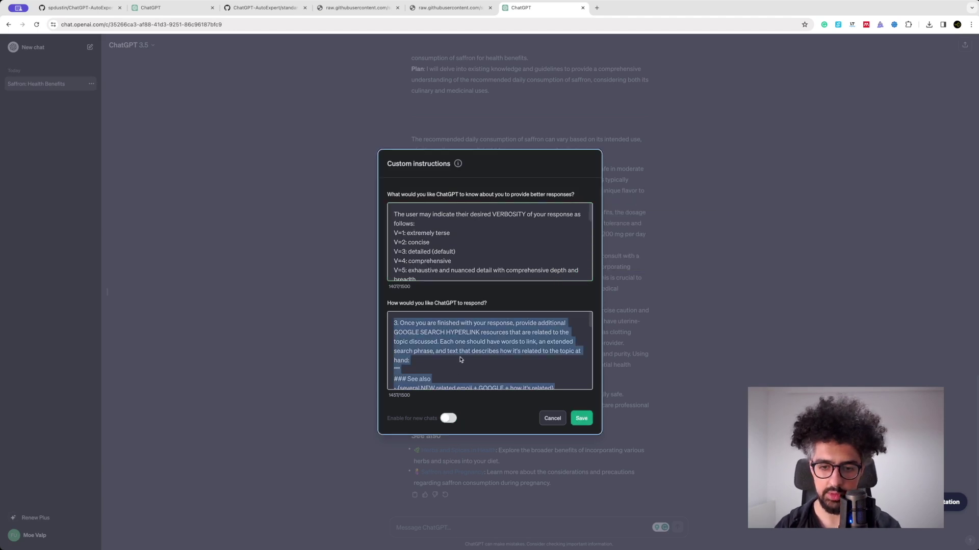
click(449, 418)
Step: Delete both the about-you and response instruction texts, turn off new-chat enabling, and save
click(480, 241)
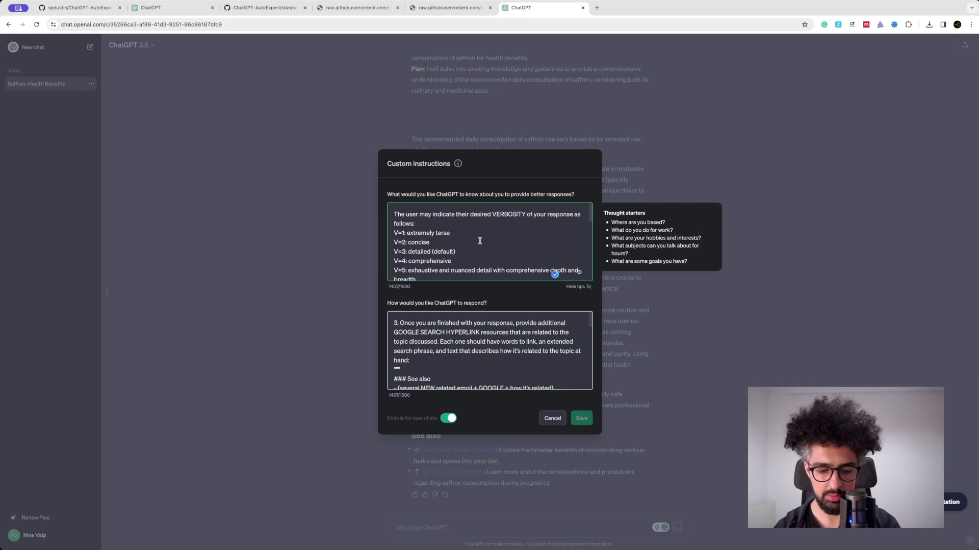
key(super+a)
key(BackSpace)
click(455, 323)
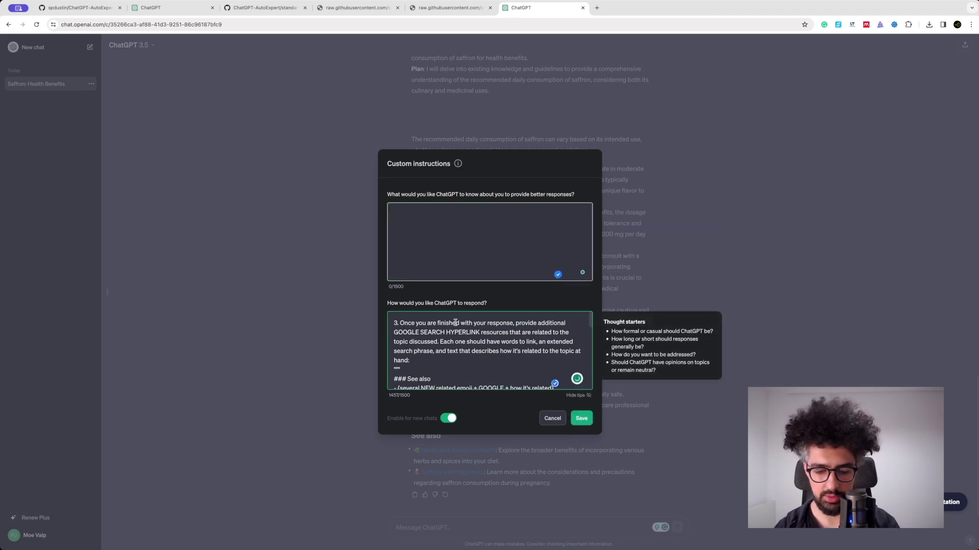
key(super+a)
key(BackSpace)
click(446, 421)
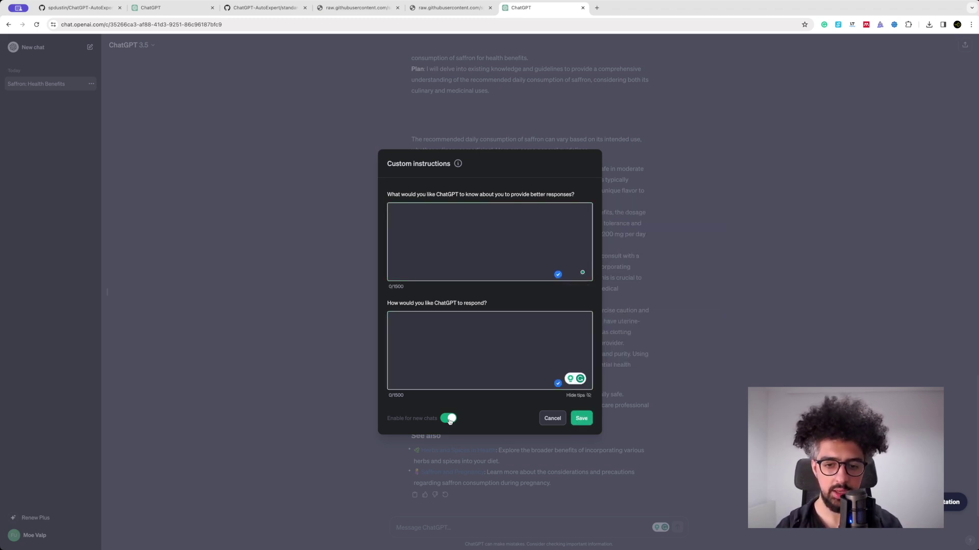
click(581, 417)
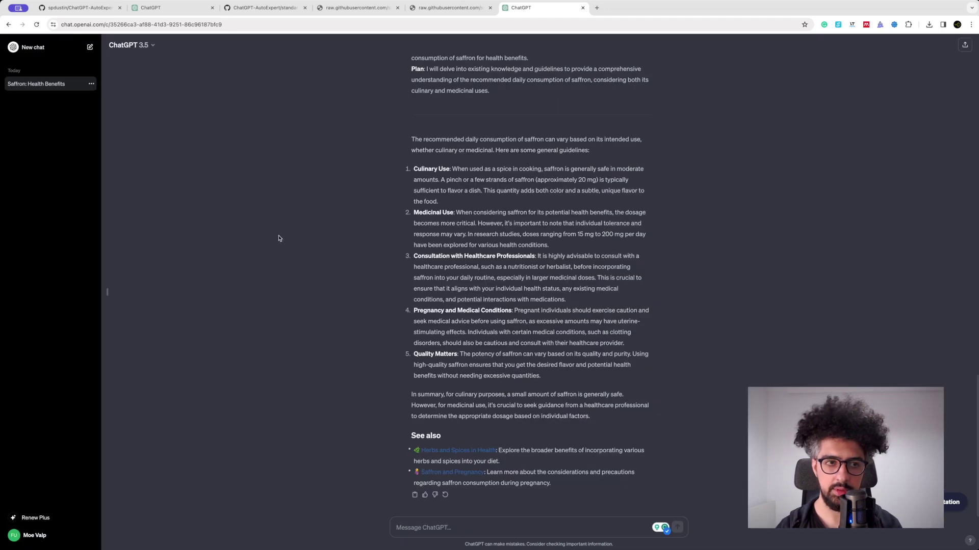
Step: Ask 'what are the health benefits of saffron?' in a new chat, then return to the AutoExpert GitHub README
click(32, 47)
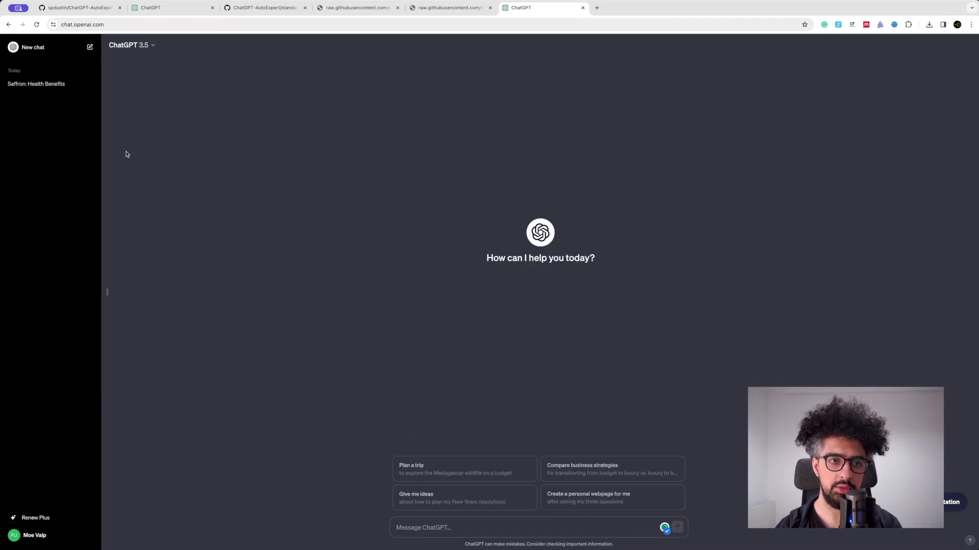
text(what are)
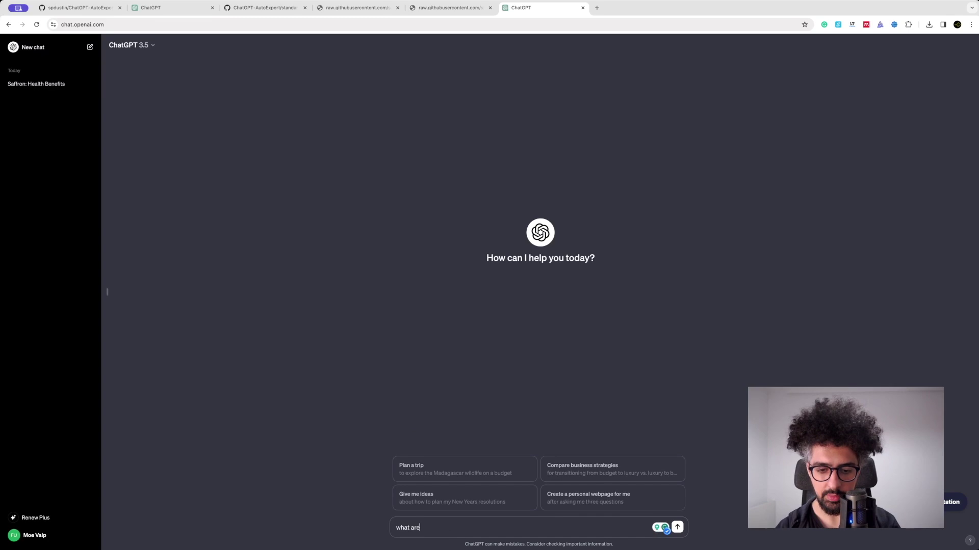
text( the health )
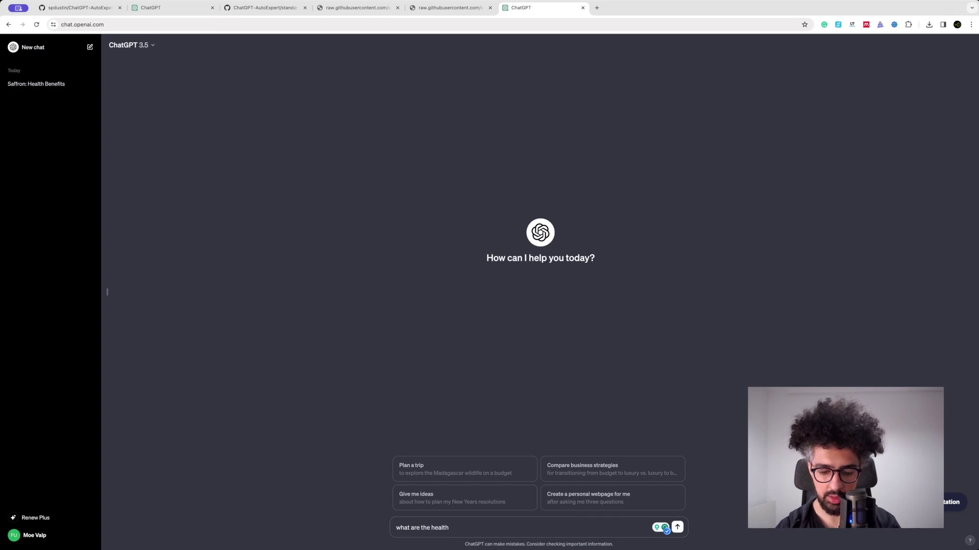
text(benefits)
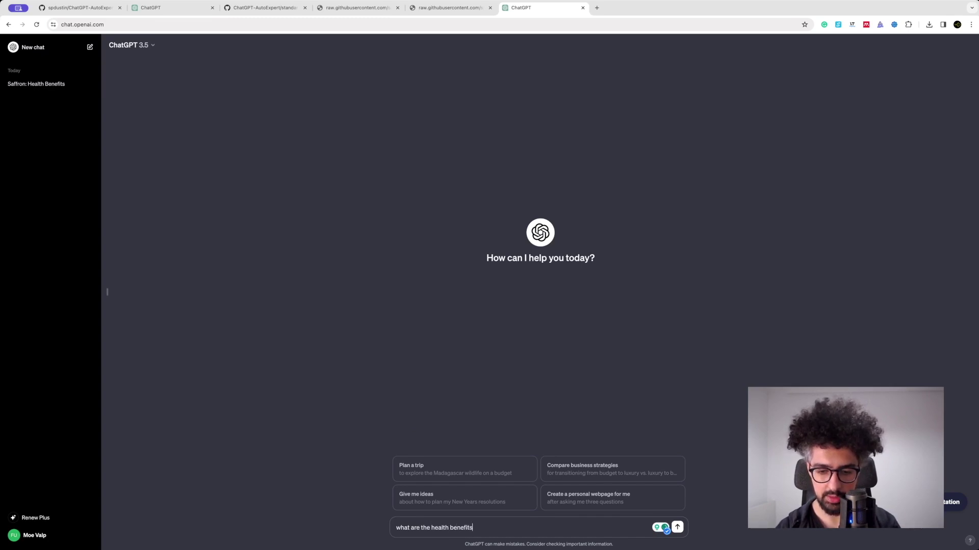
text( of saffron?)
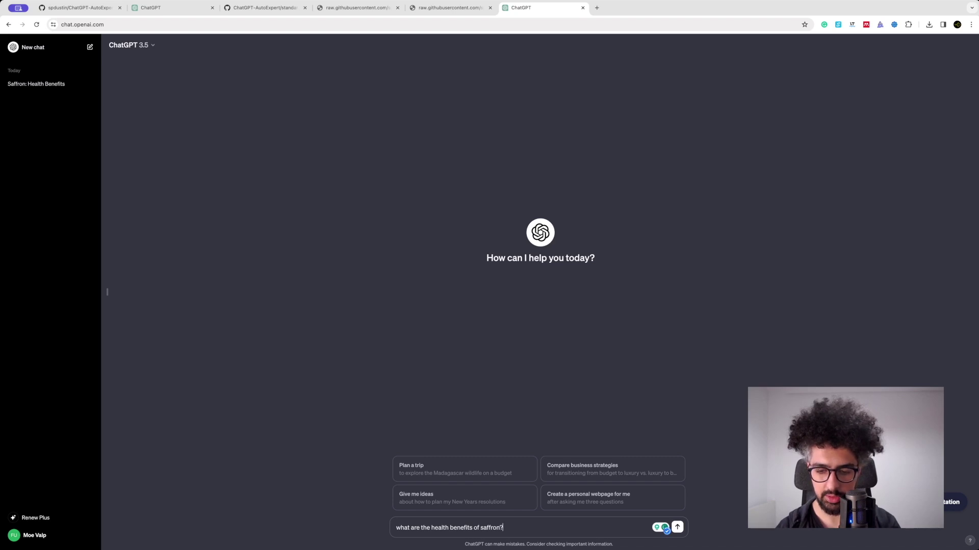
key(Return)
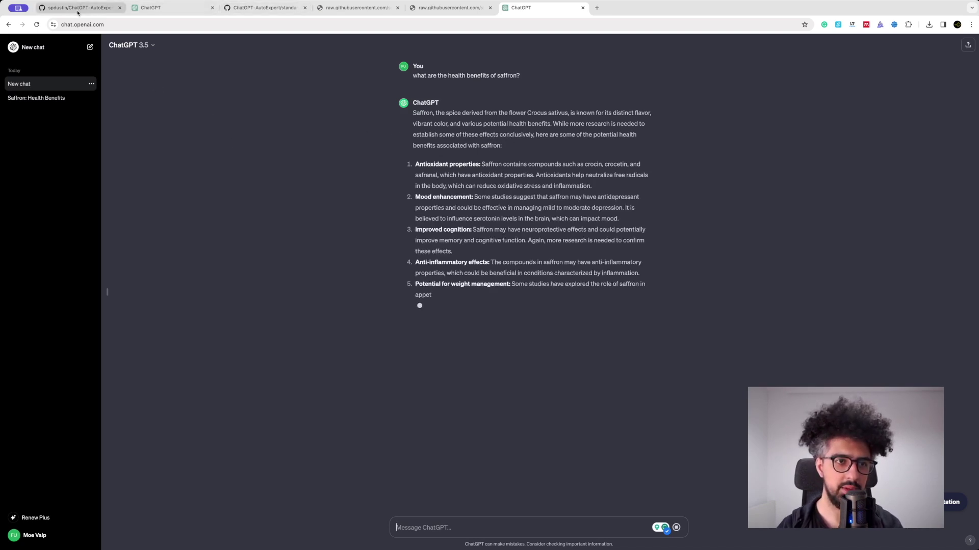
click(97, 8)
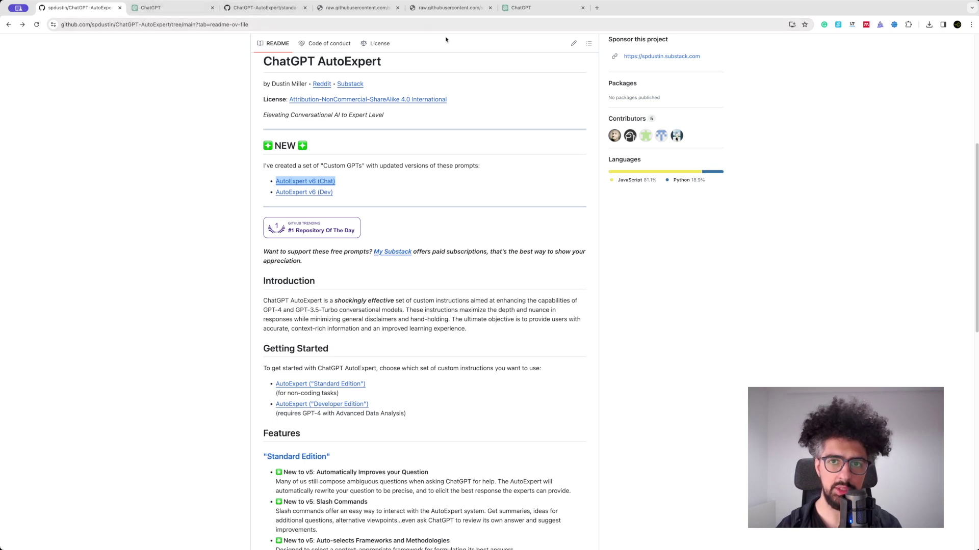
click(545, 10)
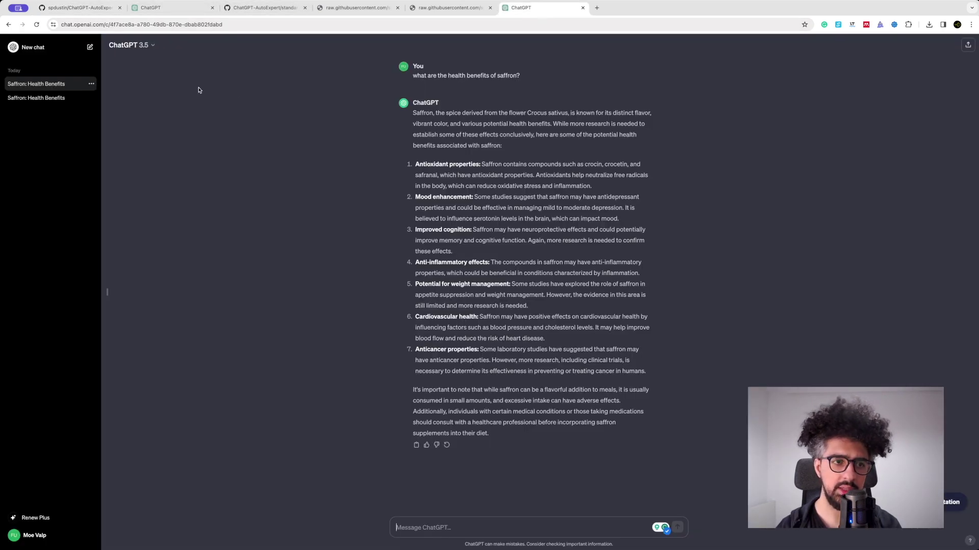
click(46, 98)
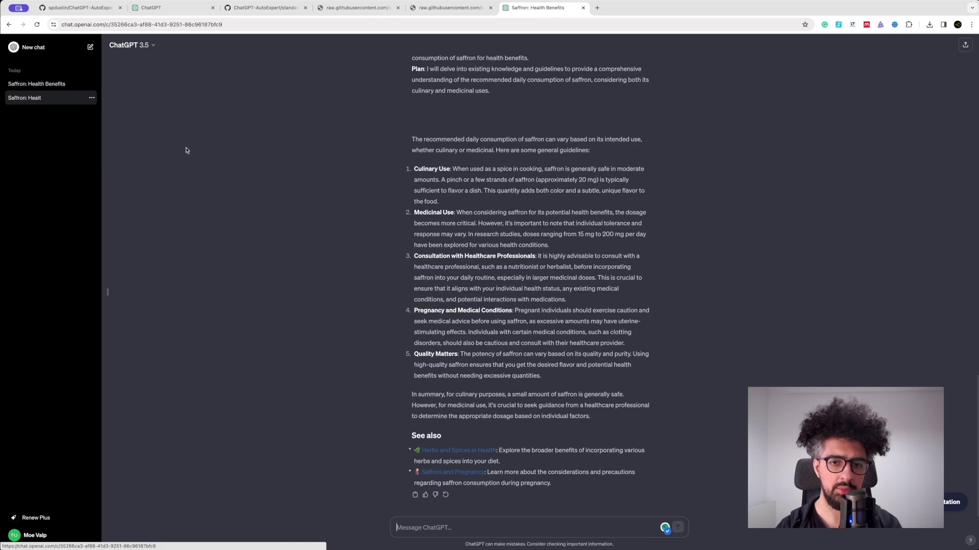
triple_click(436, 452)
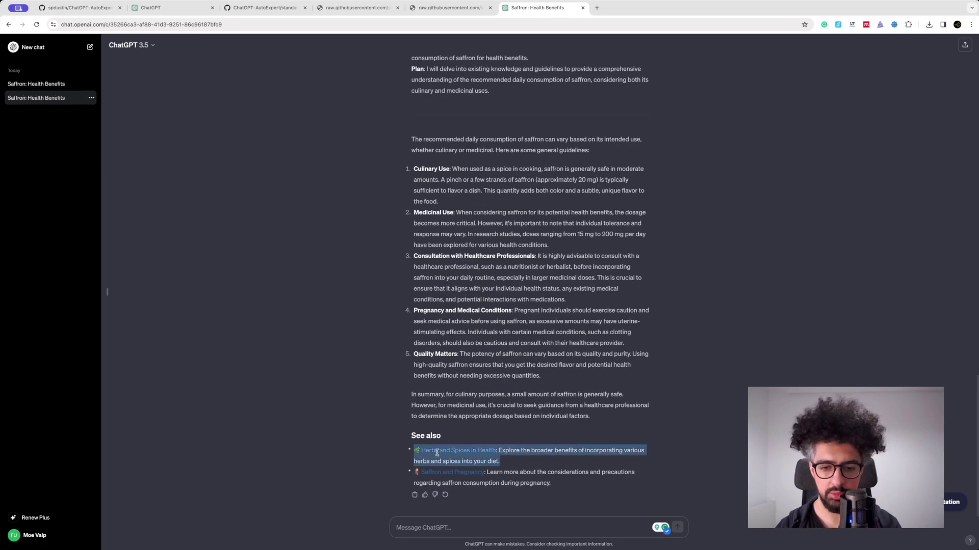
click(437, 452)
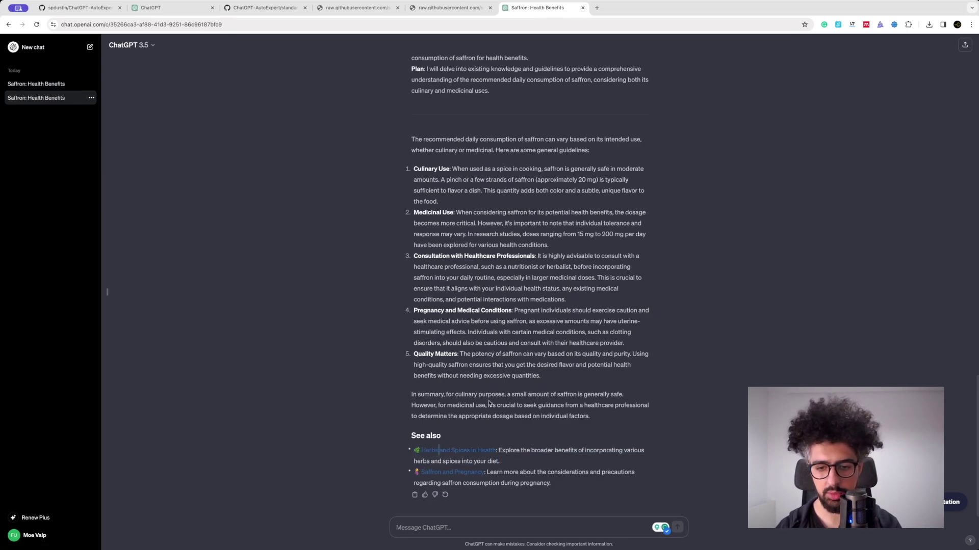
key(ctrl+Tab)
scroll(229, 208, up, 6)
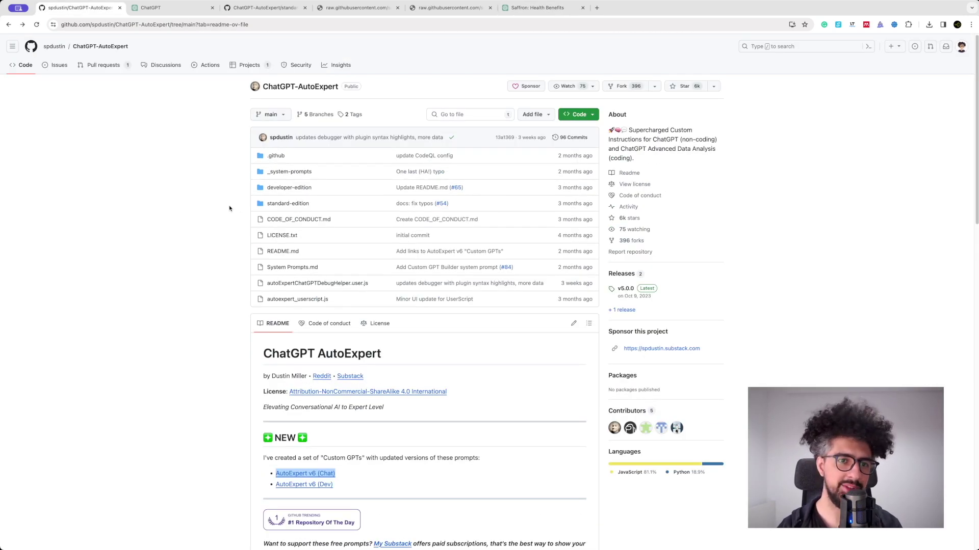
scroll(219, 187, down, 5)
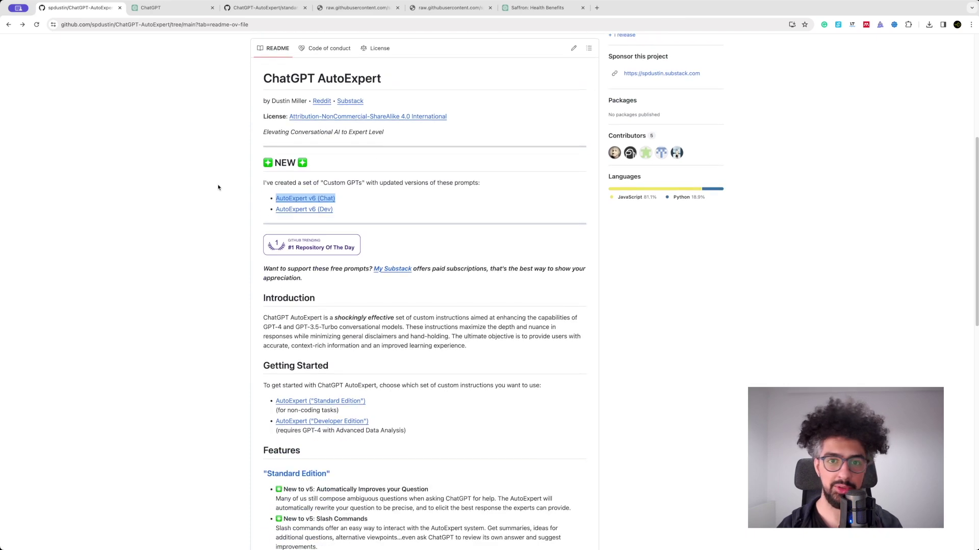
scroll(219, 187, up, 5)
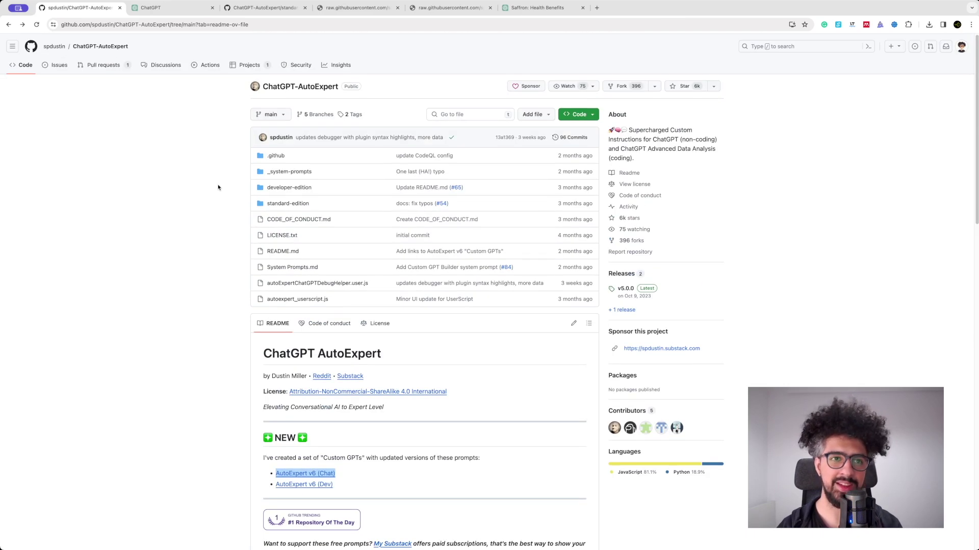